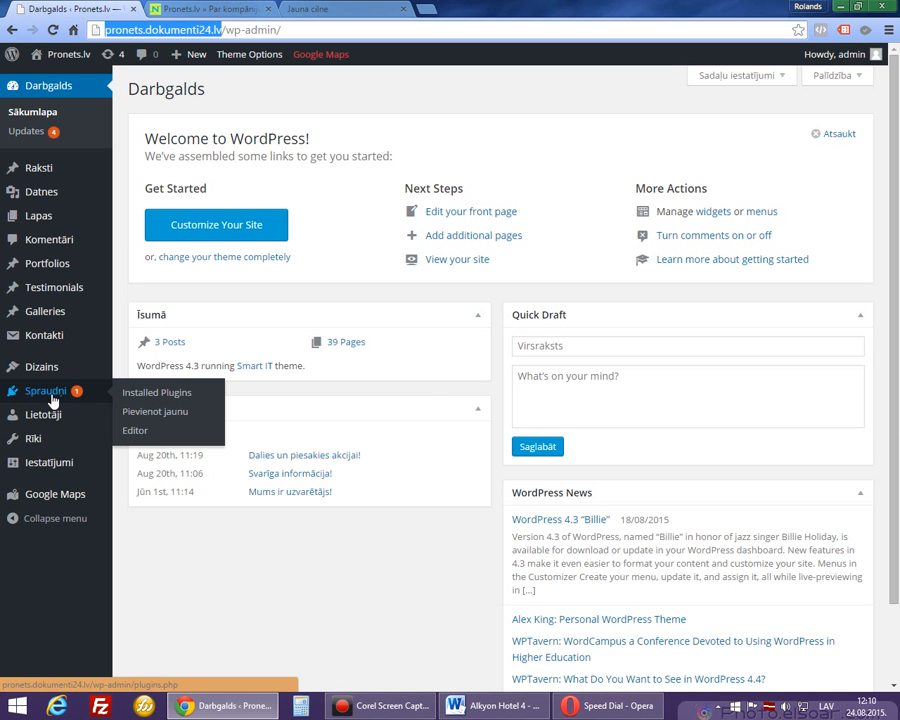
- Look over the live Par kompāniju page where share buttons are missing below the text
click(205, 9)
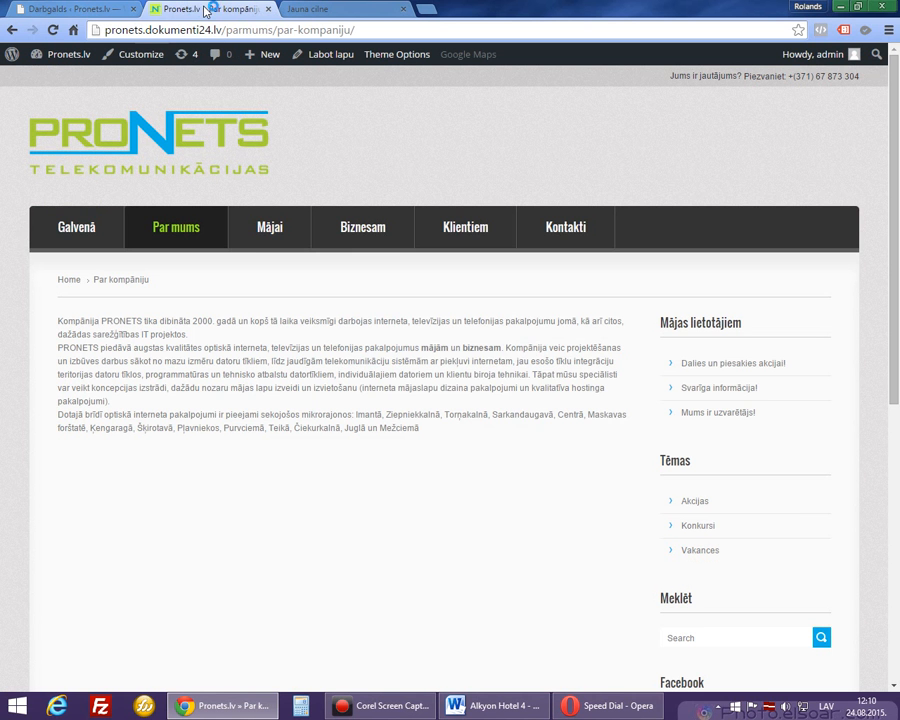
scroll(243, 412, down, 2)
scroll(280, 340, up, 2)
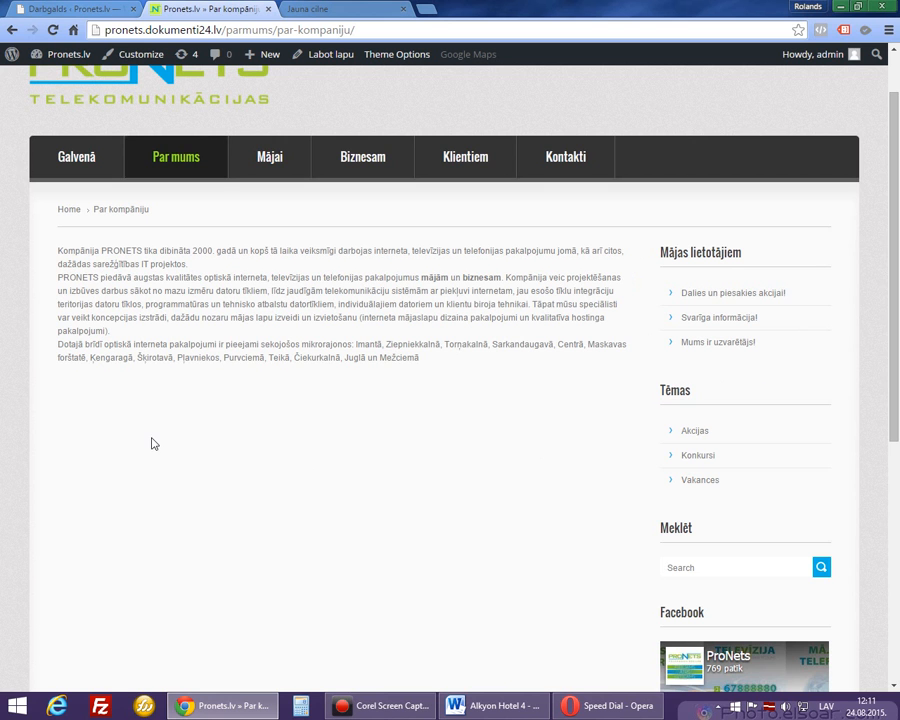
- Return to the site's admin dashboard, open the page for adding new plugins and browse the featured ones
click(70, 8)
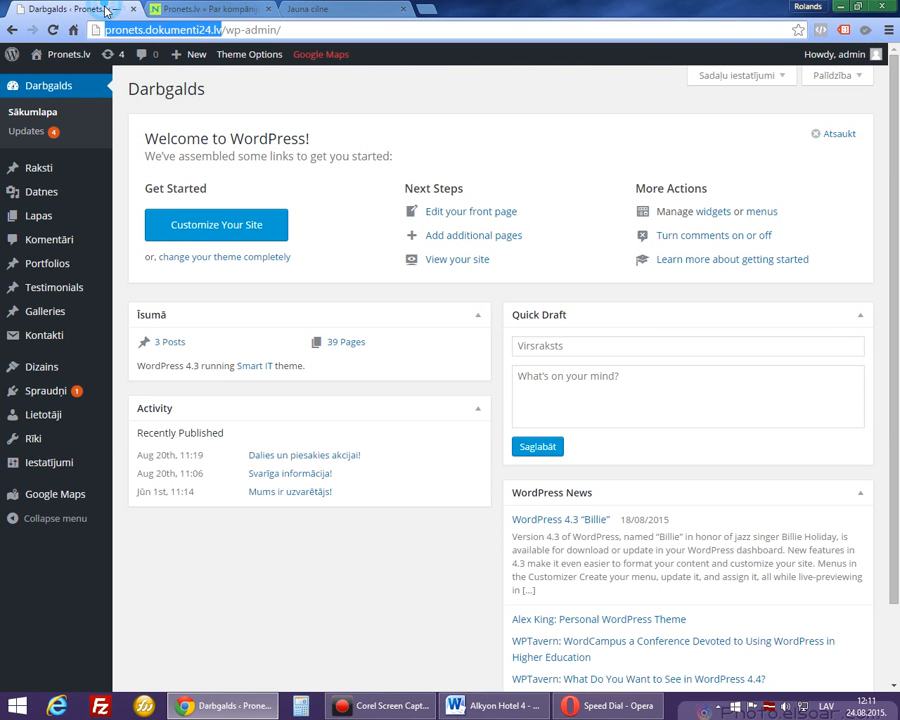
mouse_move(30, 395)
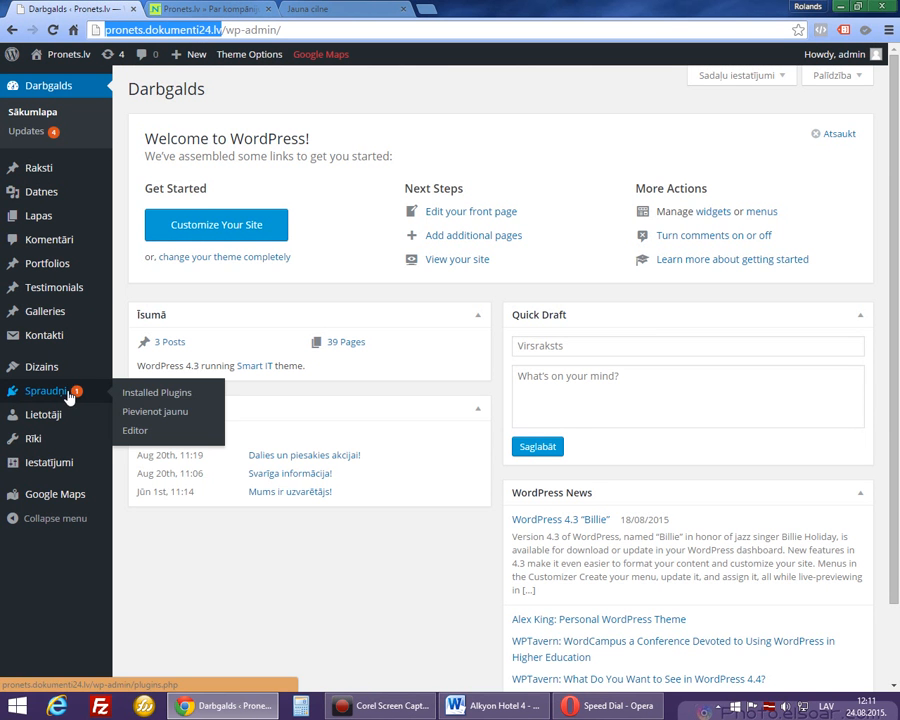
click(157, 416)
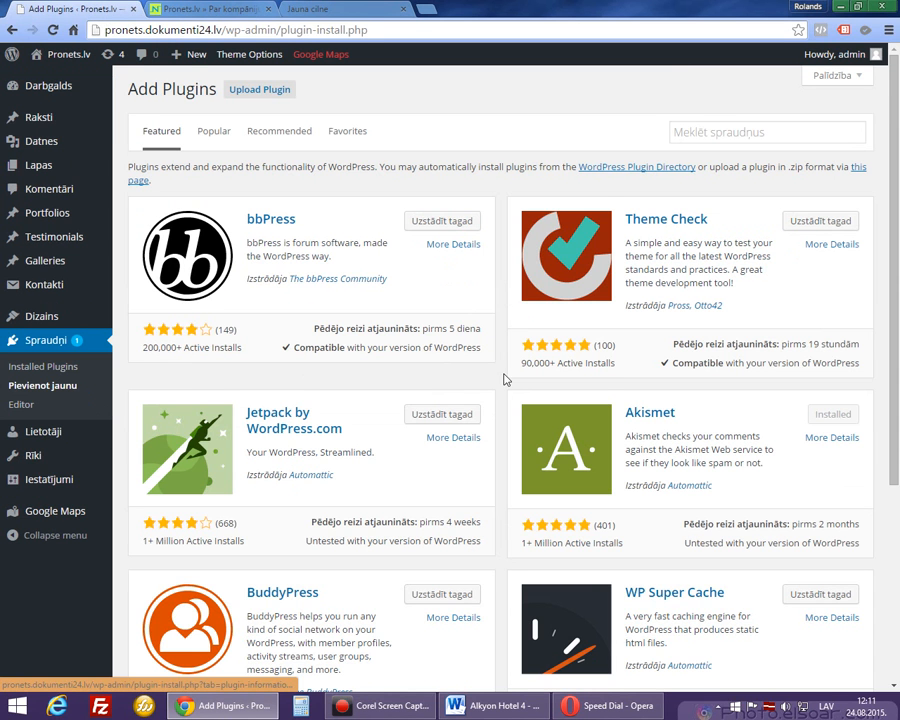
scroll(370, 415, down, 3)
scroll(392, 432, up, 3)
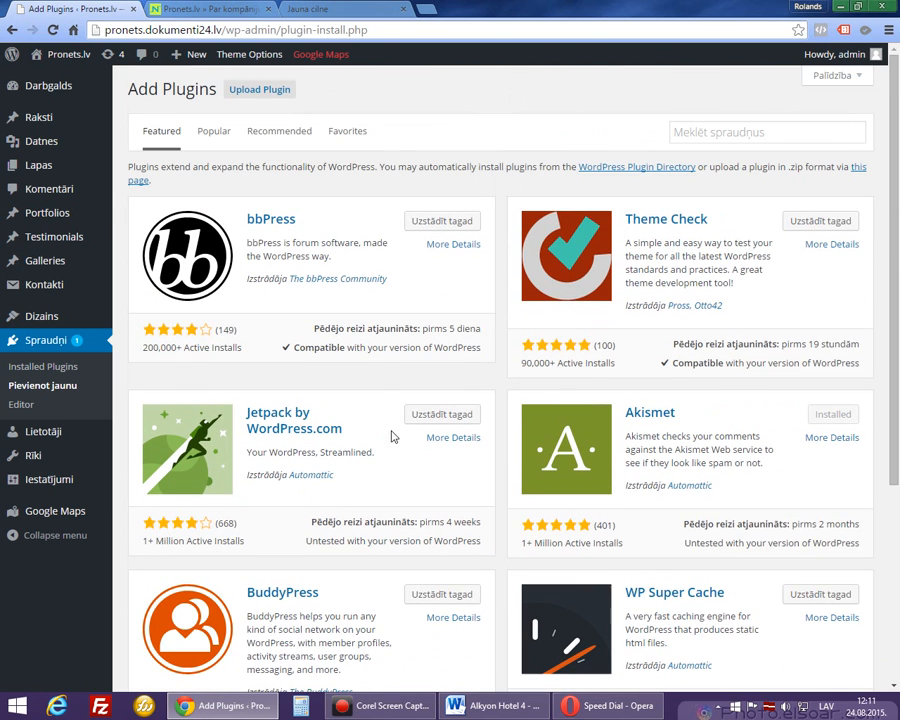
scroll(482, 412, down, 3)
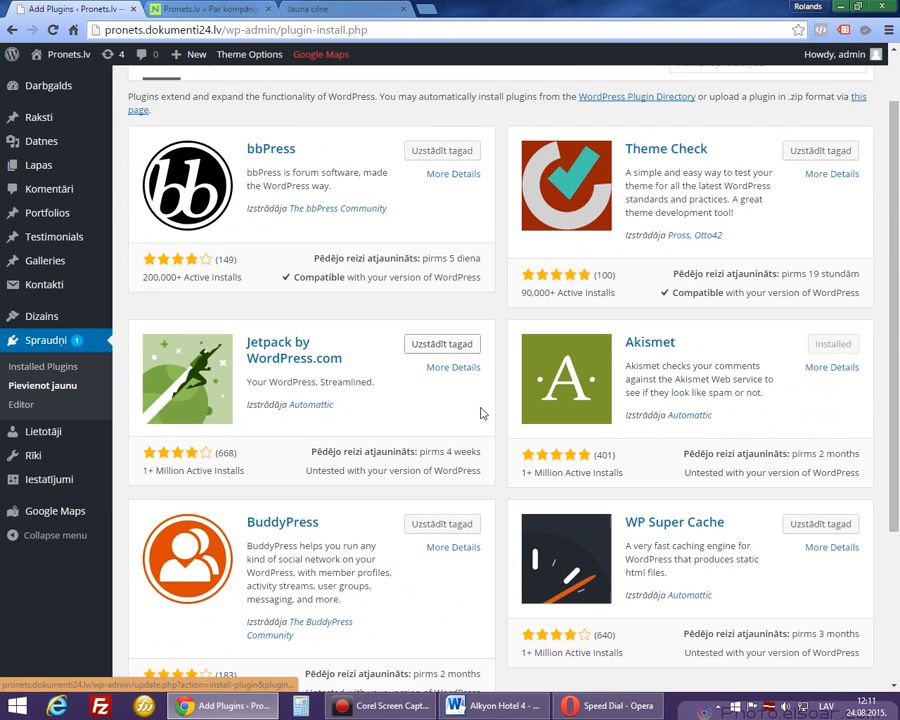
scroll(479, 412, up, 2)
scroll(478, 412, down, 2)
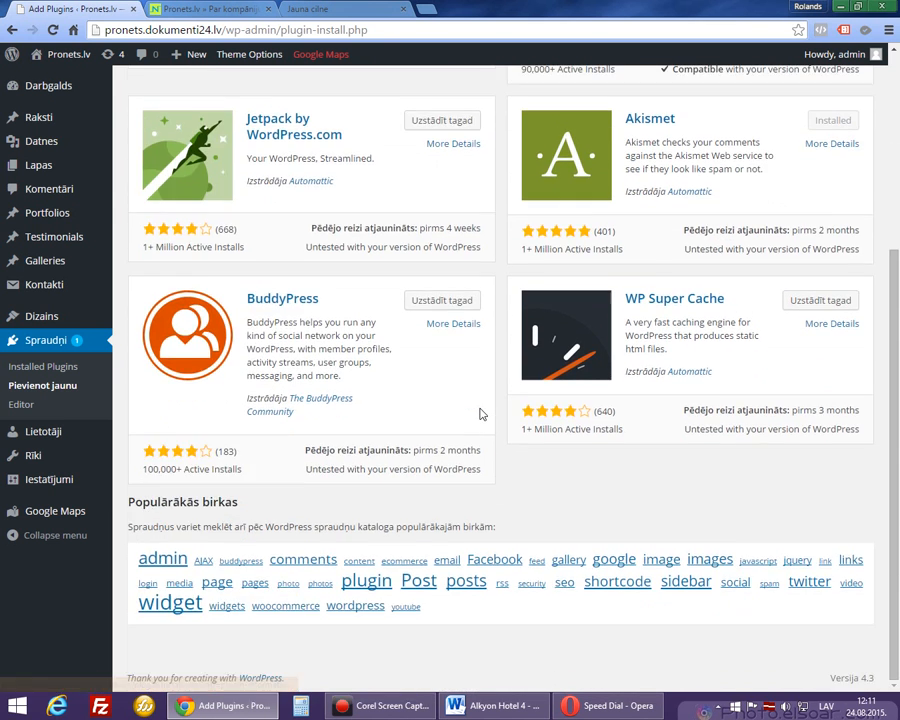
scroll(477, 411, up, 3)
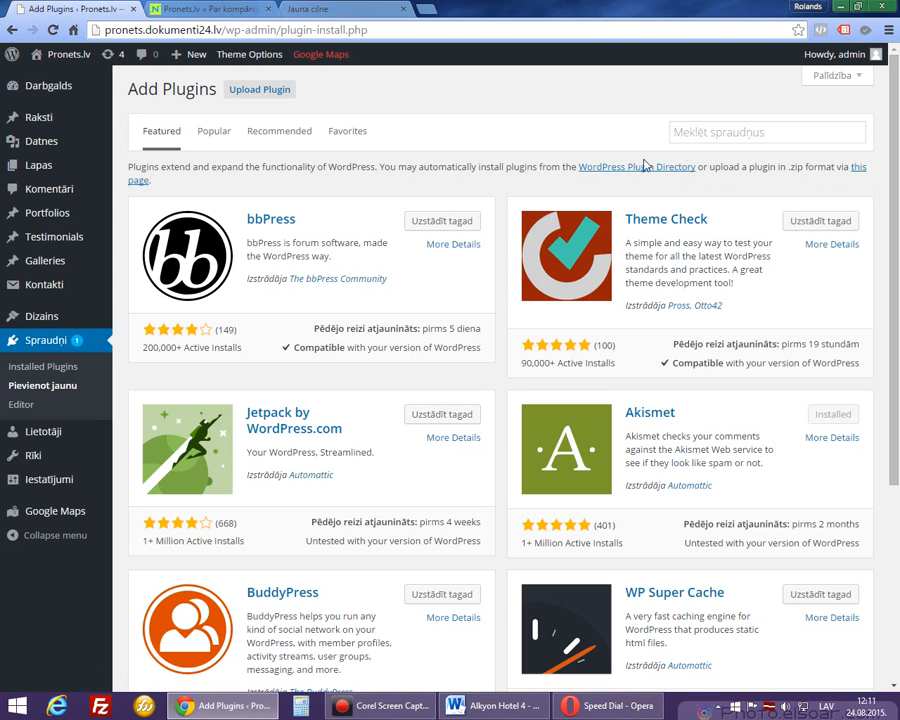
- Search the plugin directory for "share button"
click(696, 134)
text(http://pronets.dokumenti24.lv/)
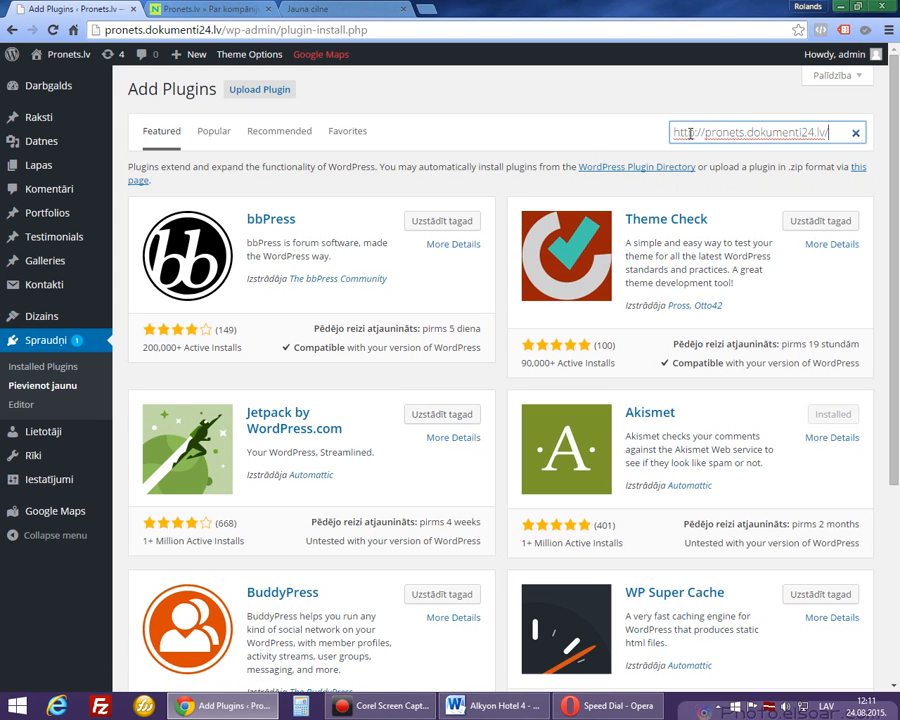
key(ctrl+a)
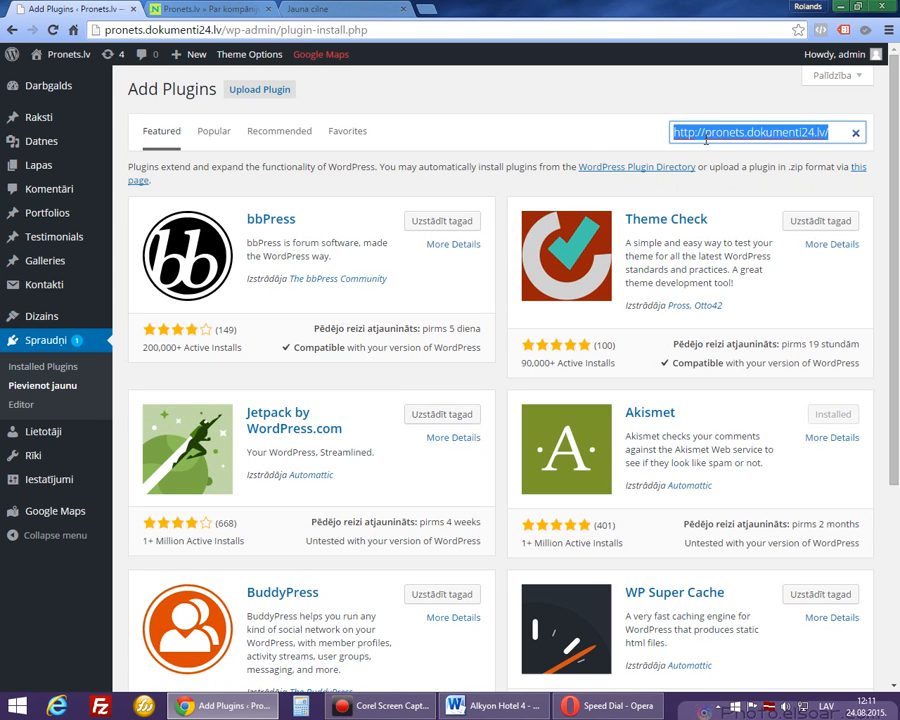
key(BackSpace)
text(sha)
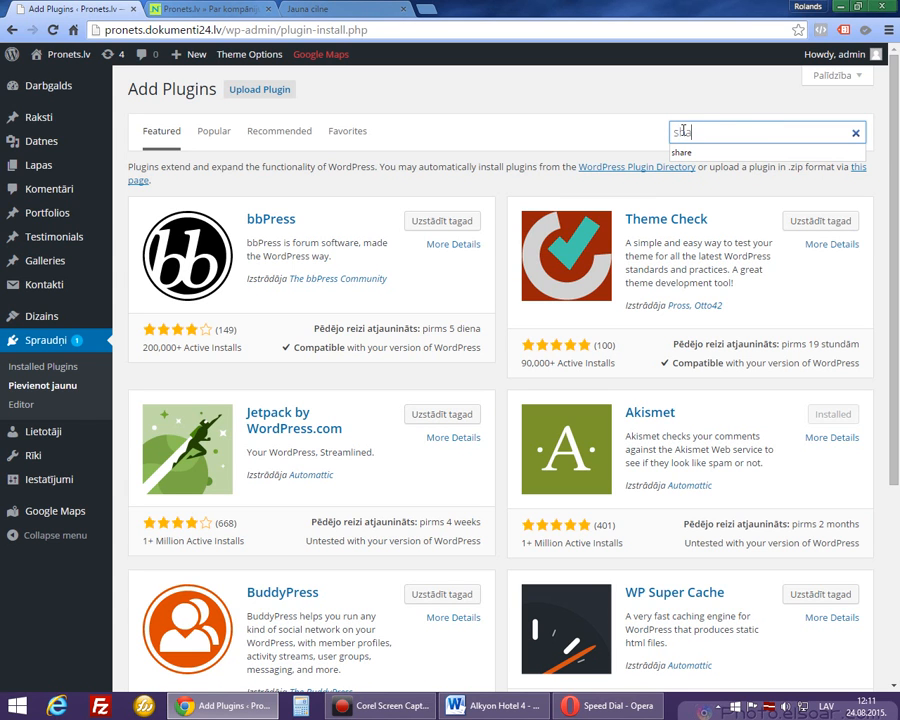
text(re )
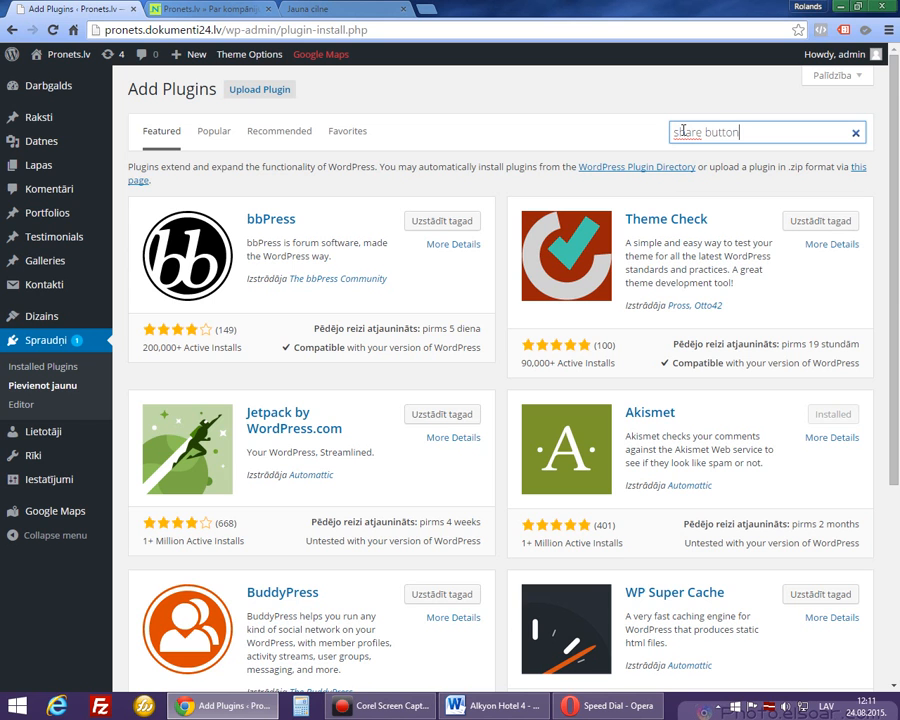
text(button)
key(Return)
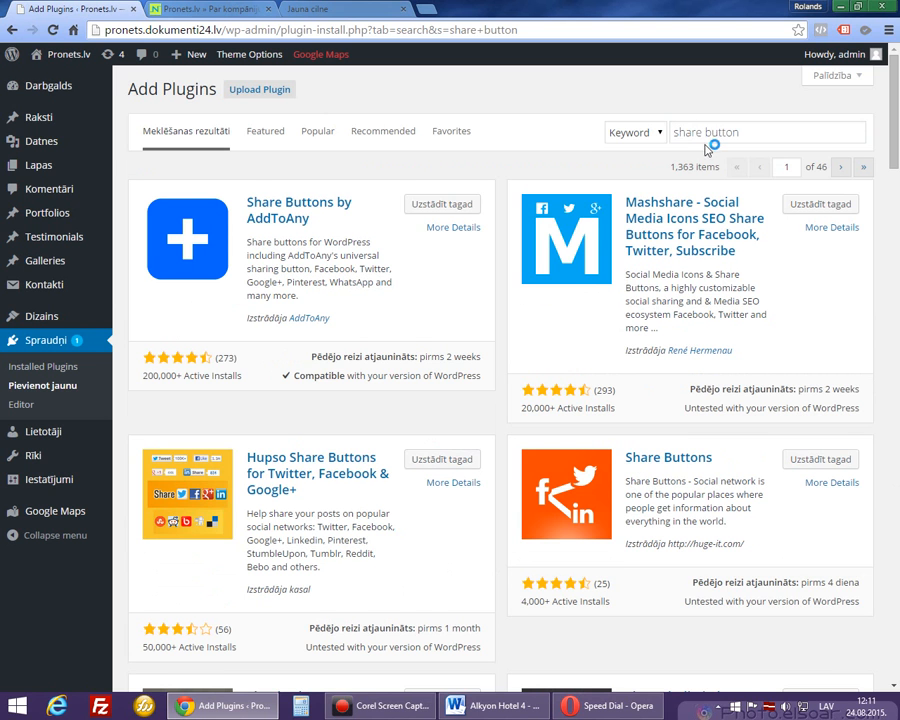
- Open the details of Simple Share Buttons Adder and review its installation notes and screenshots
scroll(476, 342, down, 3)
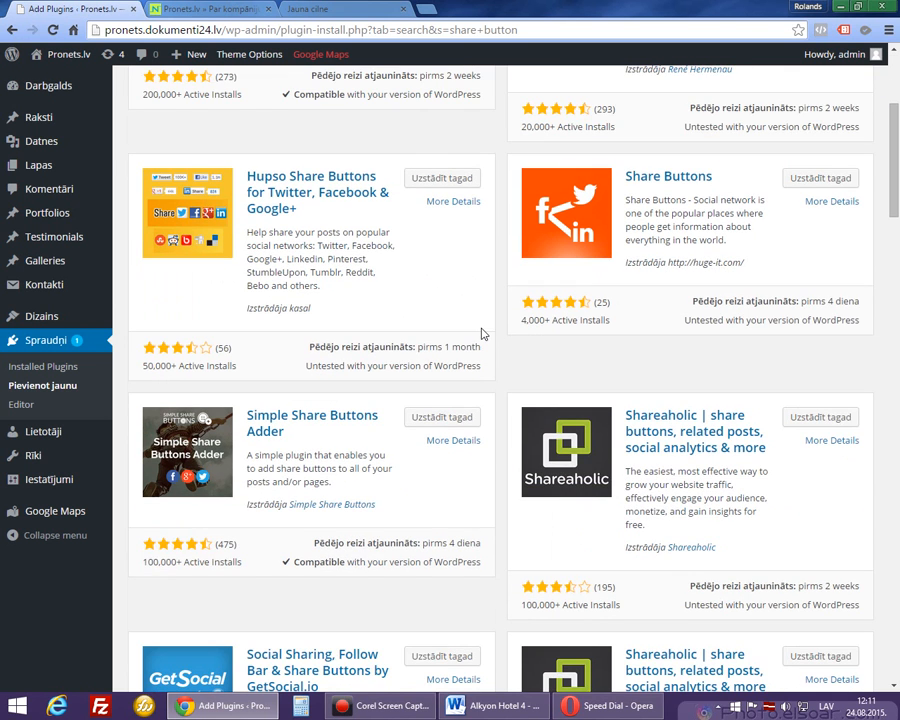
scroll(481, 333, down, 2)
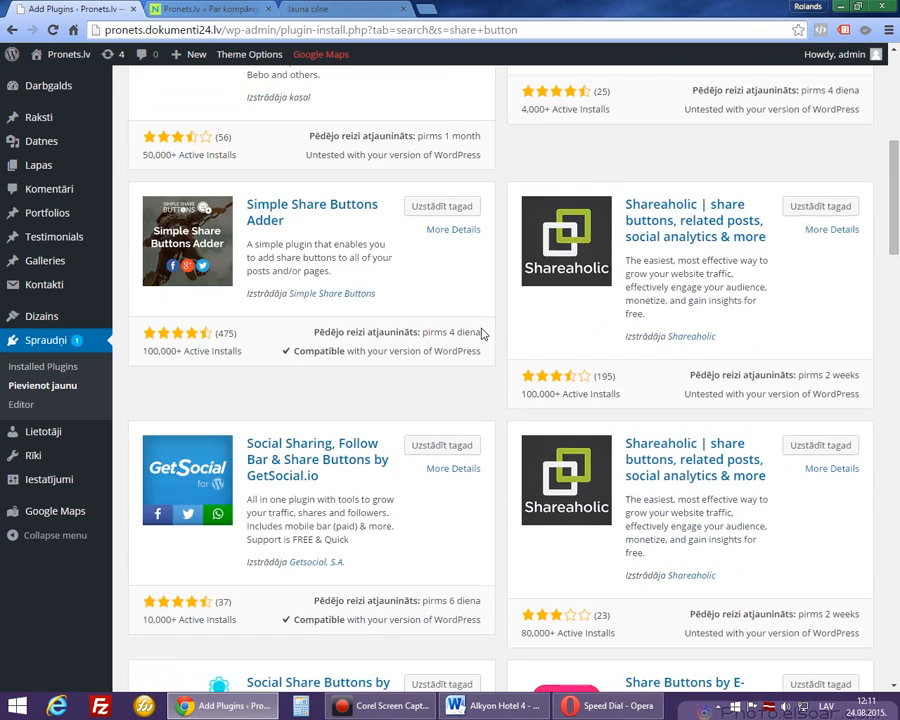
scroll(186, 316, up, 2)
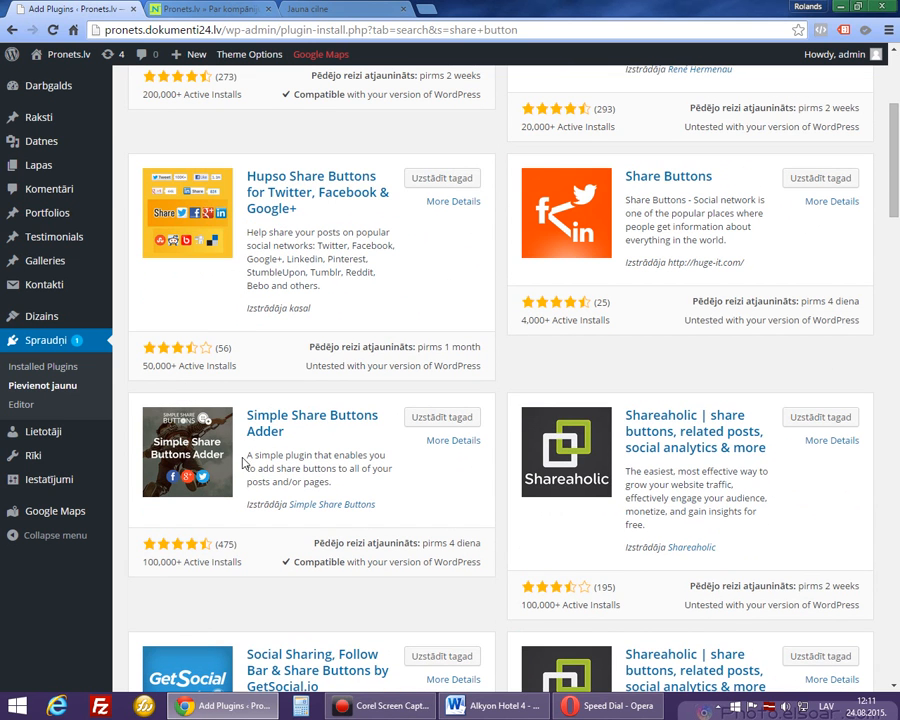
click(211, 458)
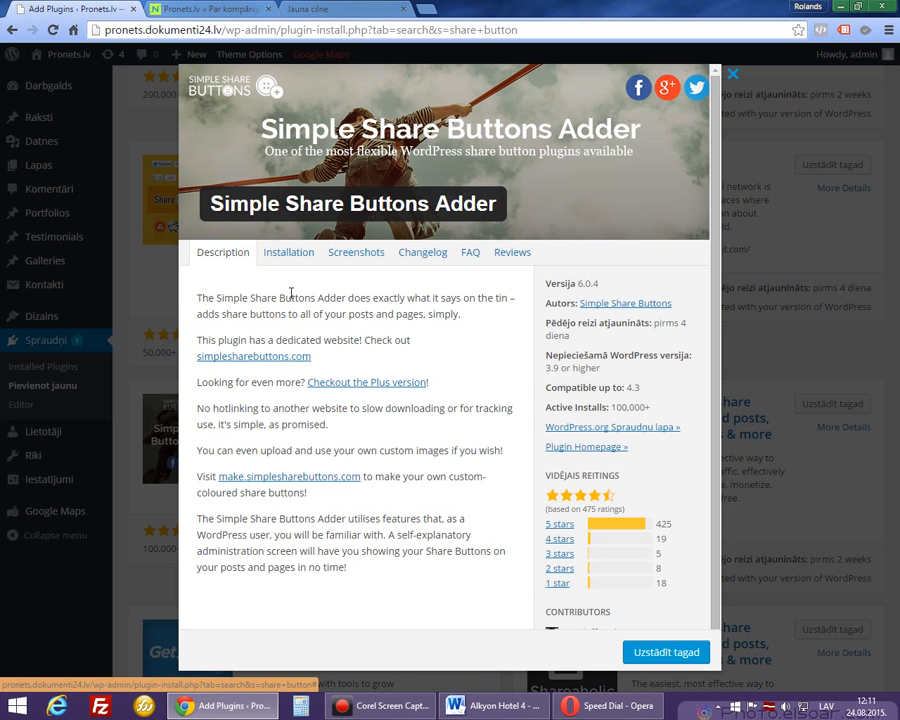
click(291, 254)
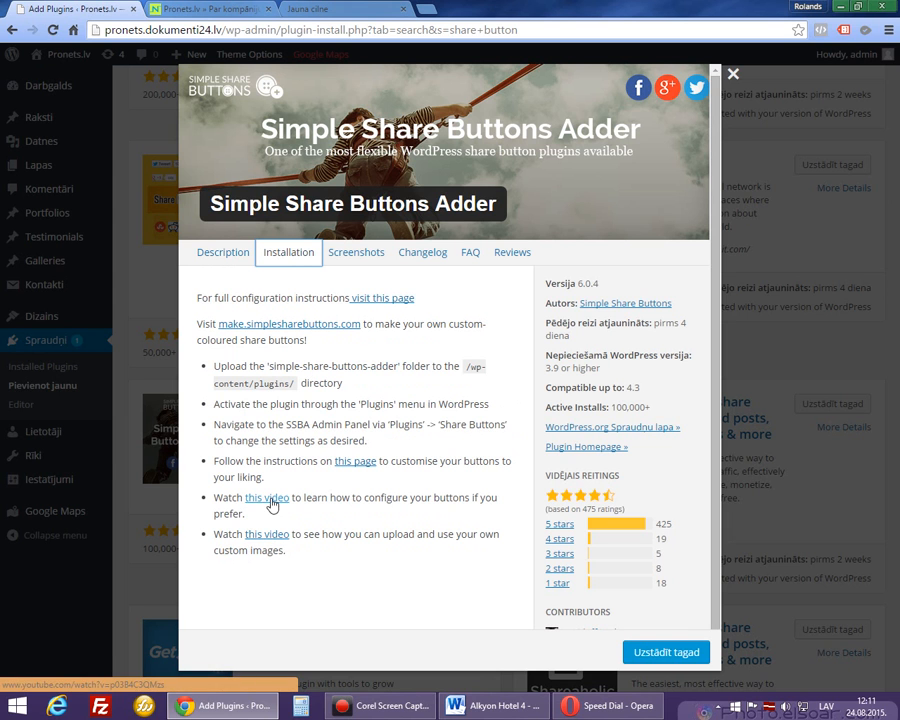
click(348, 256)
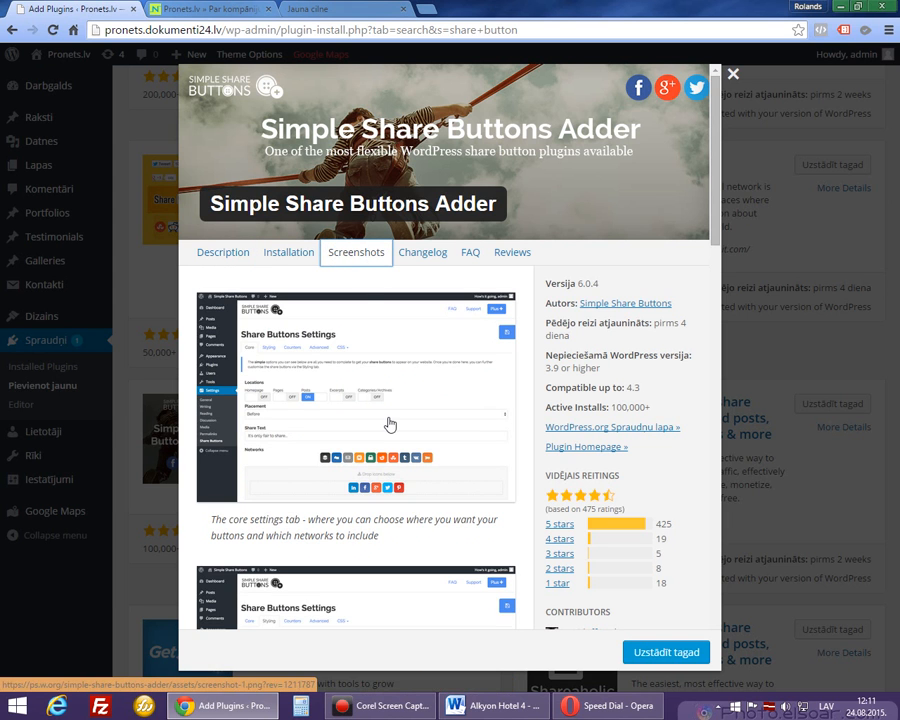
scroll(390, 378, down, 3)
scroll(390, 425, down, 6)
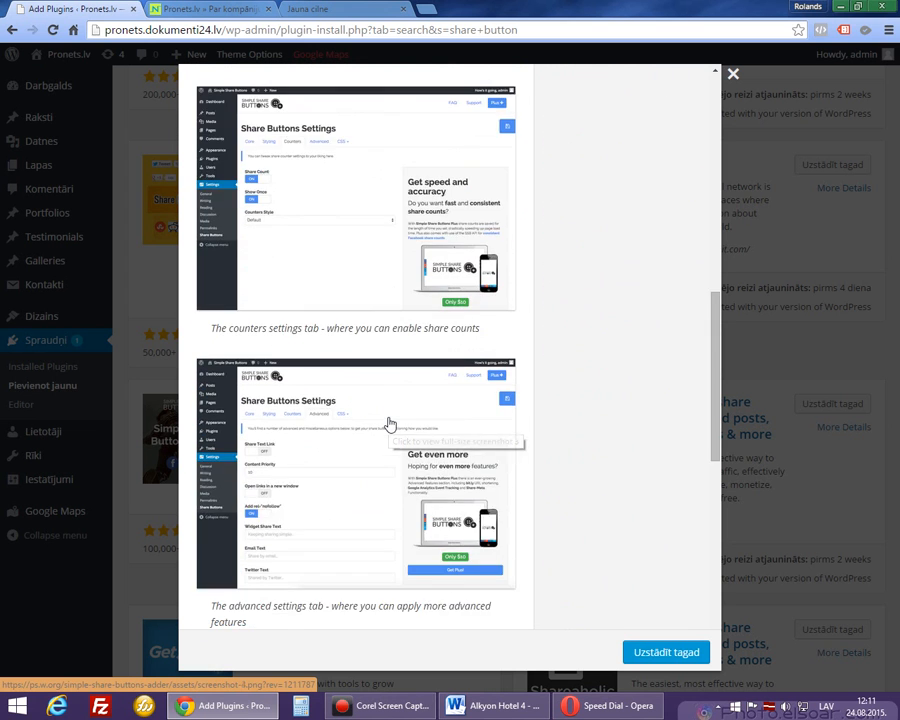
scroll(390, 425, down, 6)
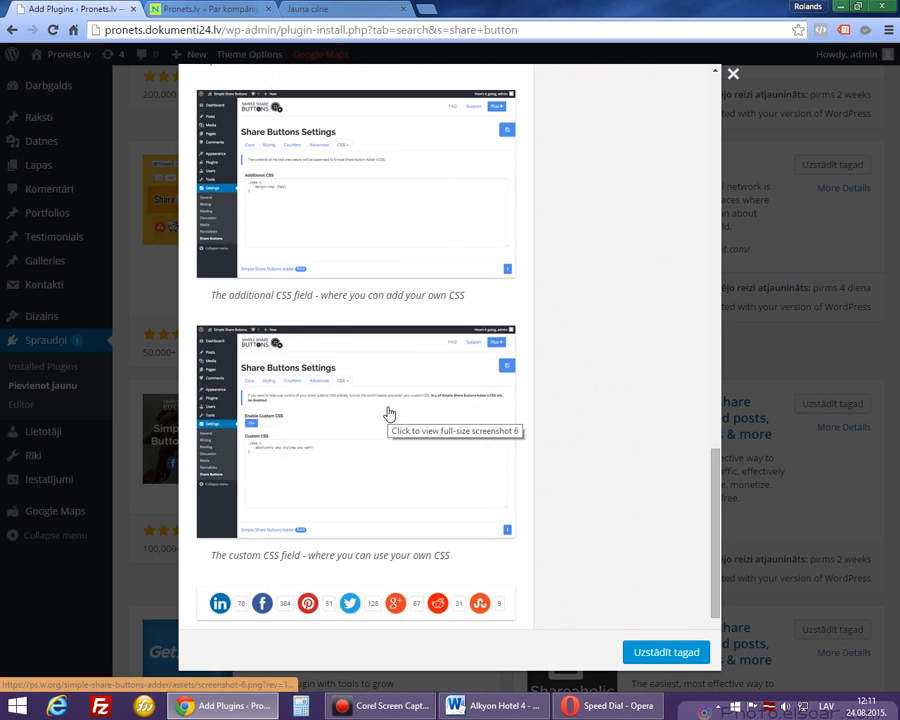
scroll(389, 407, up, 15)
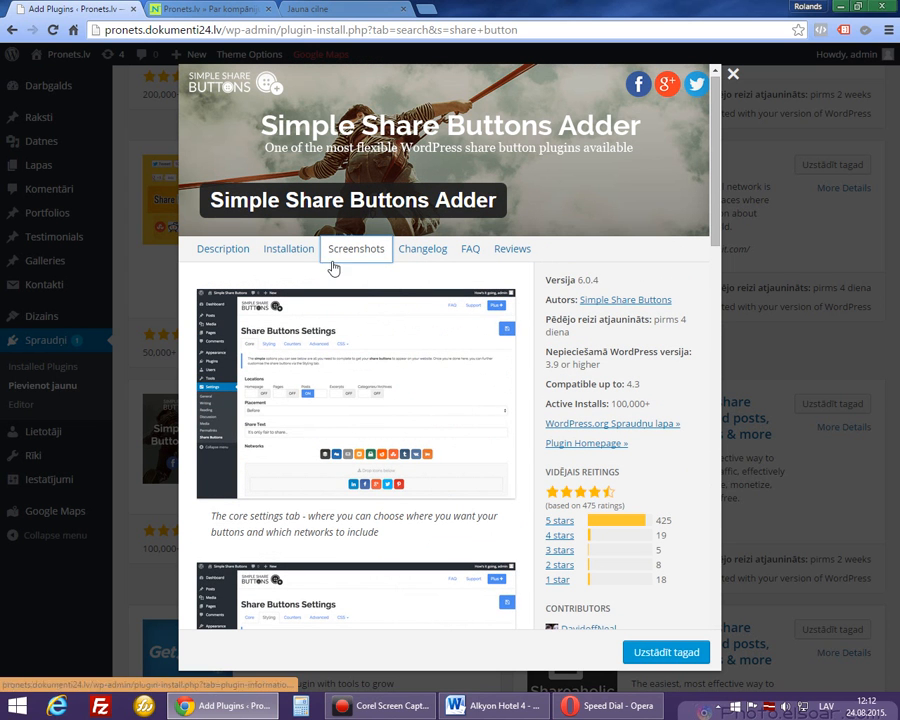
- Install and activate the Simple Share Buttons Adder plugin and locate its entry in the installed plugins list
click(664, 655)
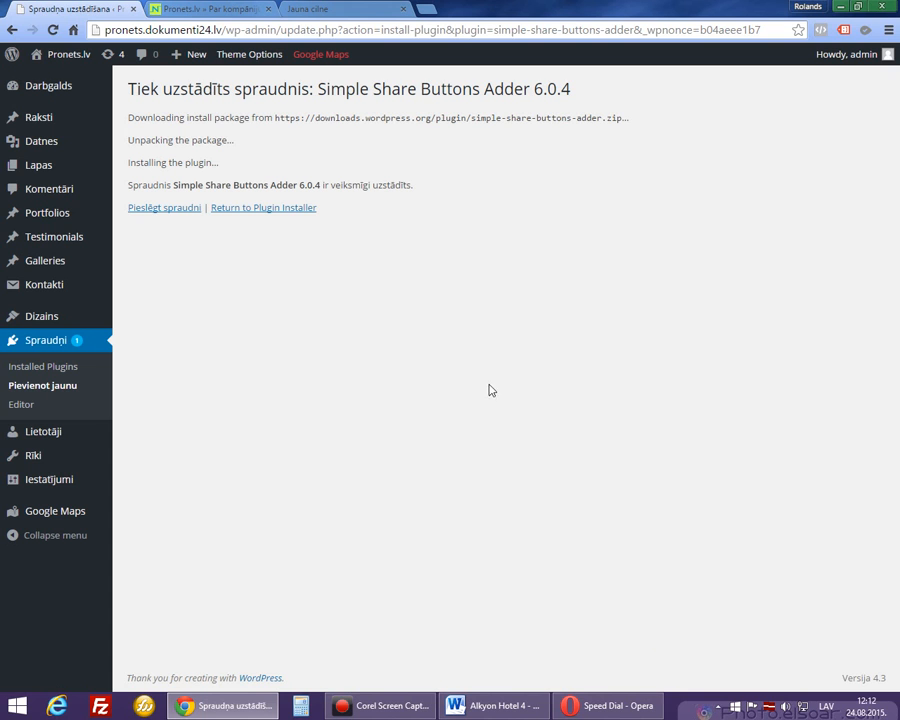
click(147, 210)
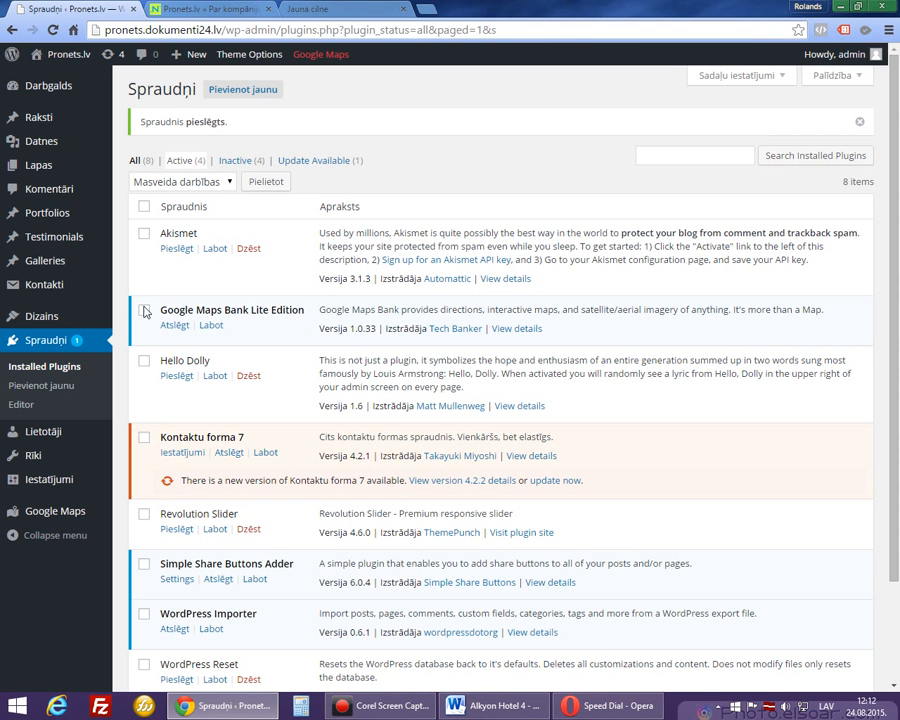
click(38, 343)
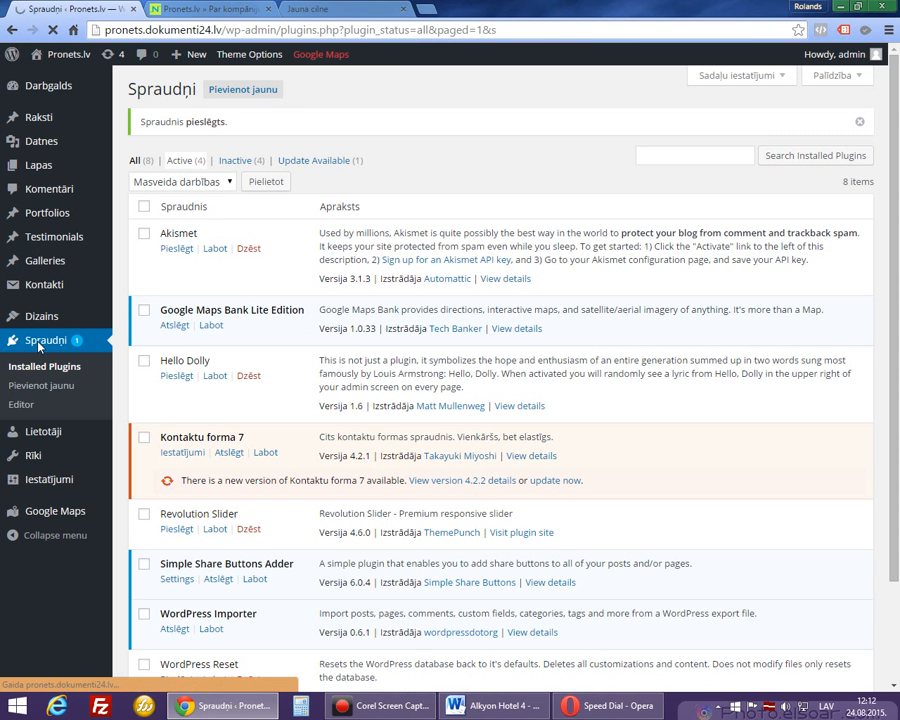
scroll(269, 241, down, 3)
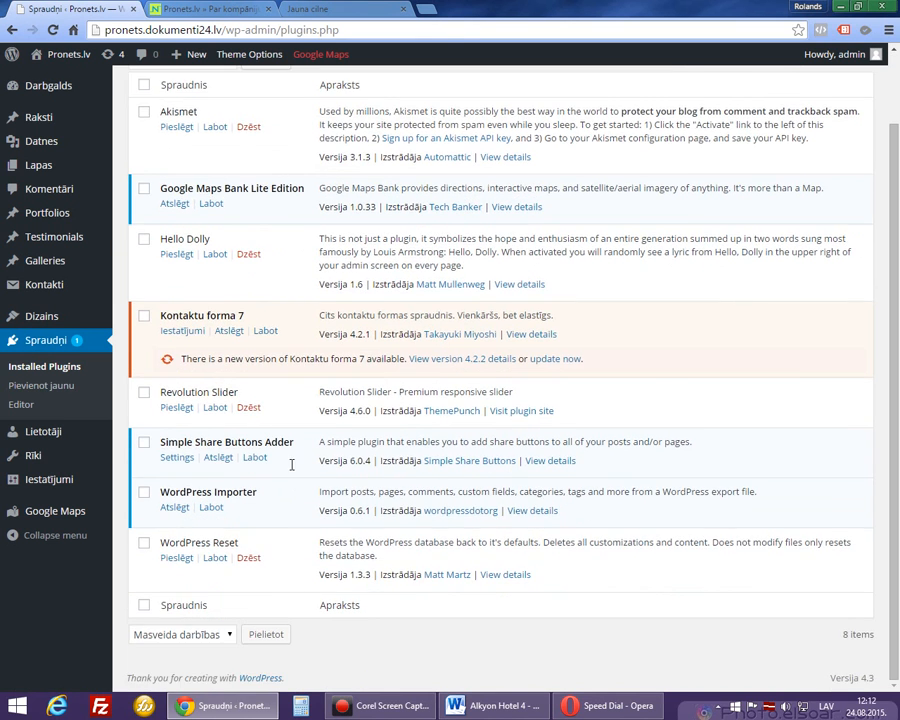
scroll(273, 415, up, 1)
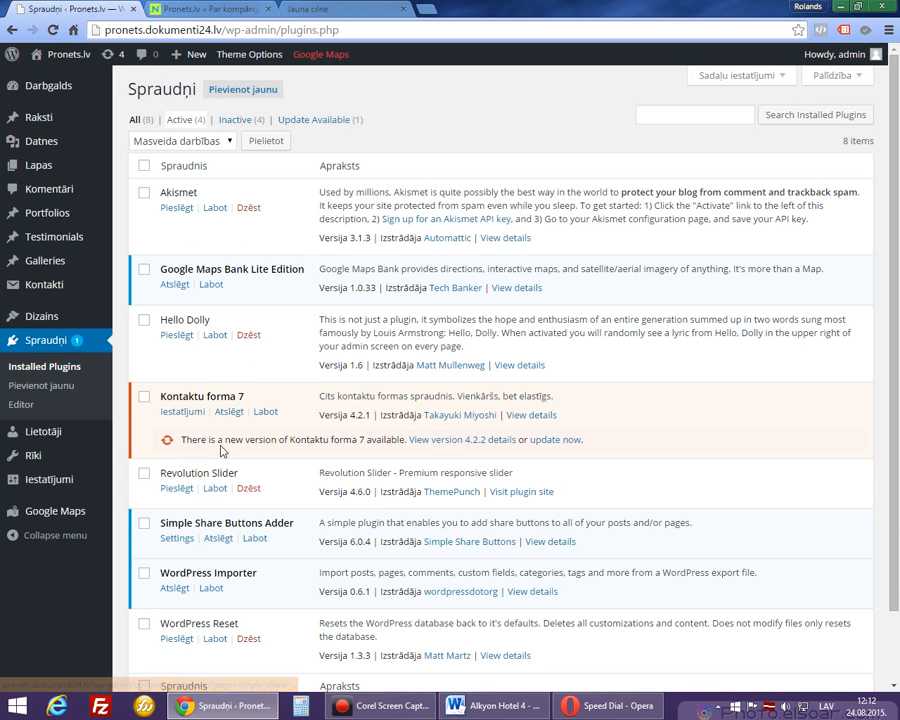
mouse_move(13, 485)
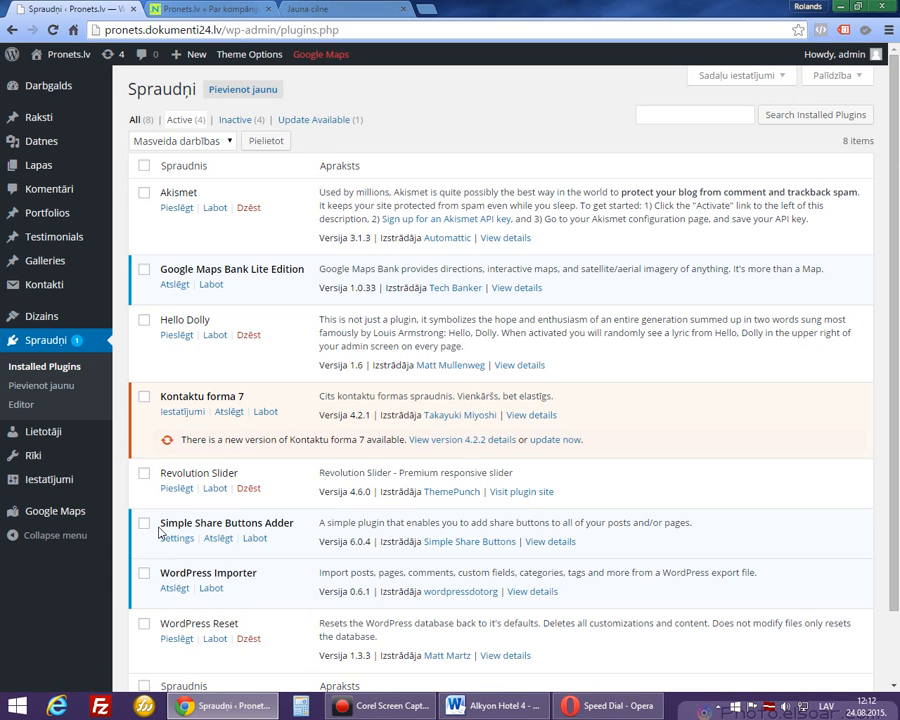
drag(162, 521, 281, 518)
click(281, 517)
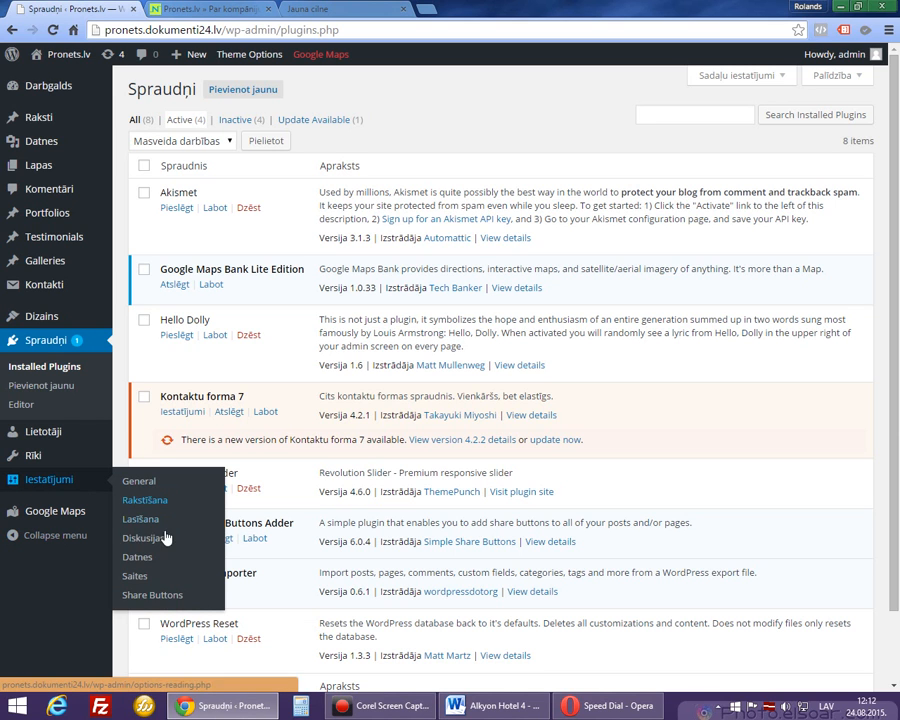
- Open the Share Buttons settings and enable the Pages location for the buttons
click(138, 598)
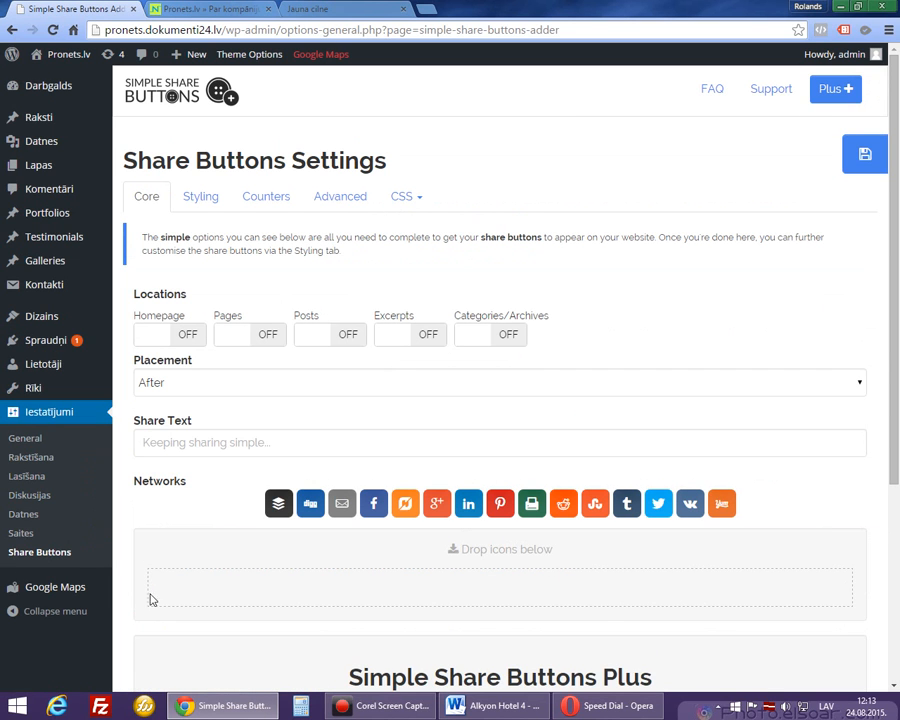
scroll(752, 527, down, 1)
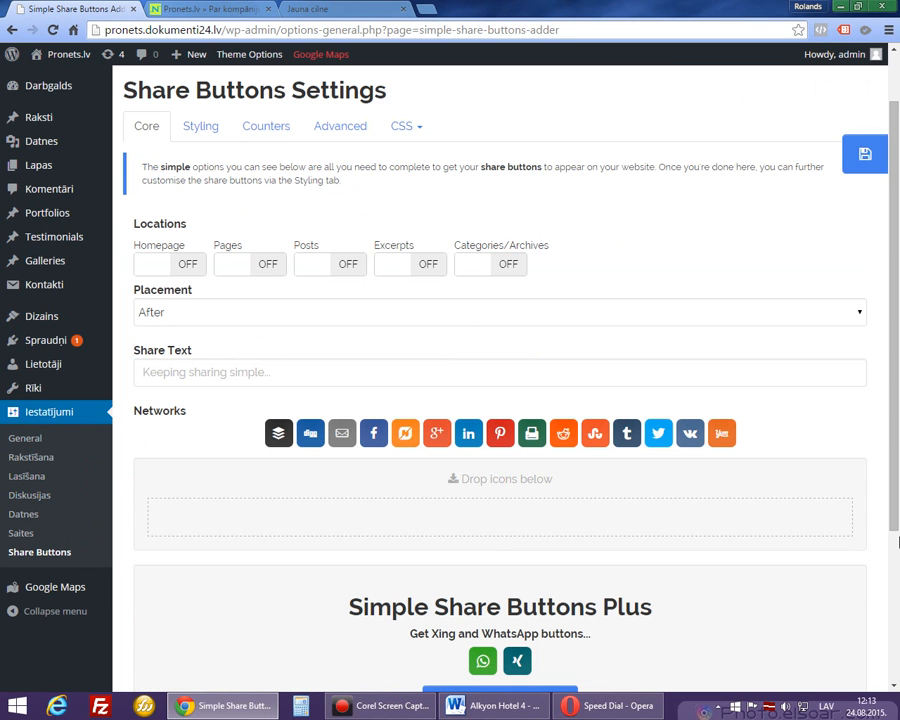
scroll(299, 395, up, 1)
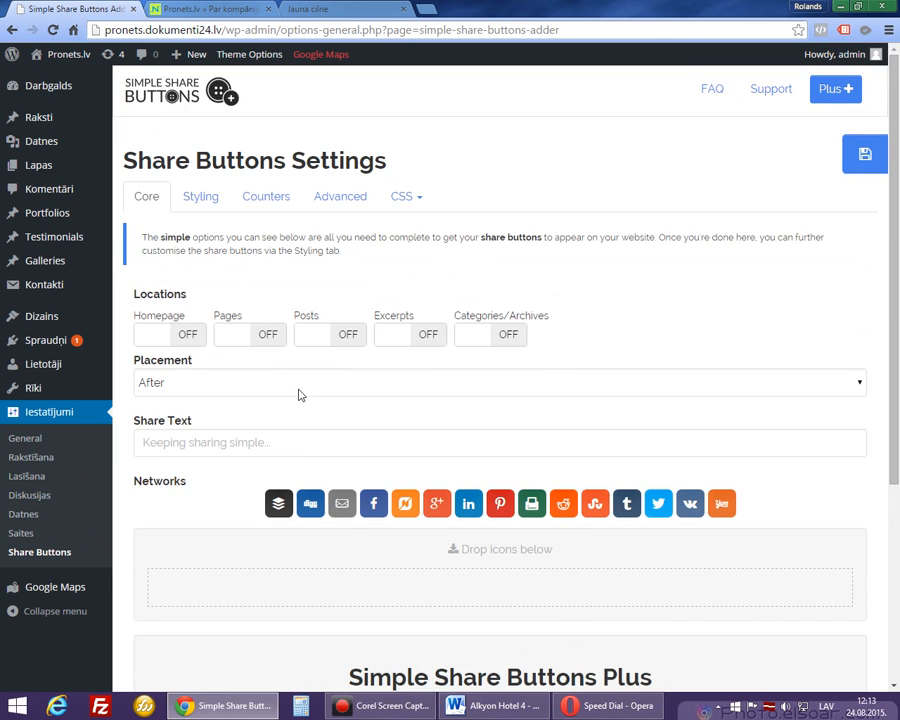
scroll(346, 446, down, 1)
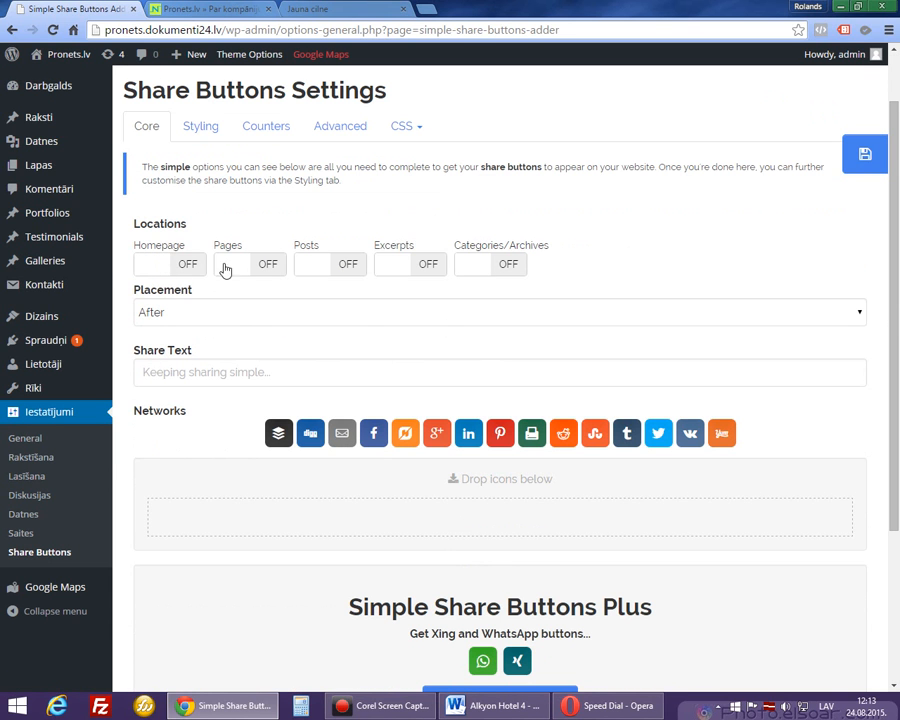
click(258, 272)
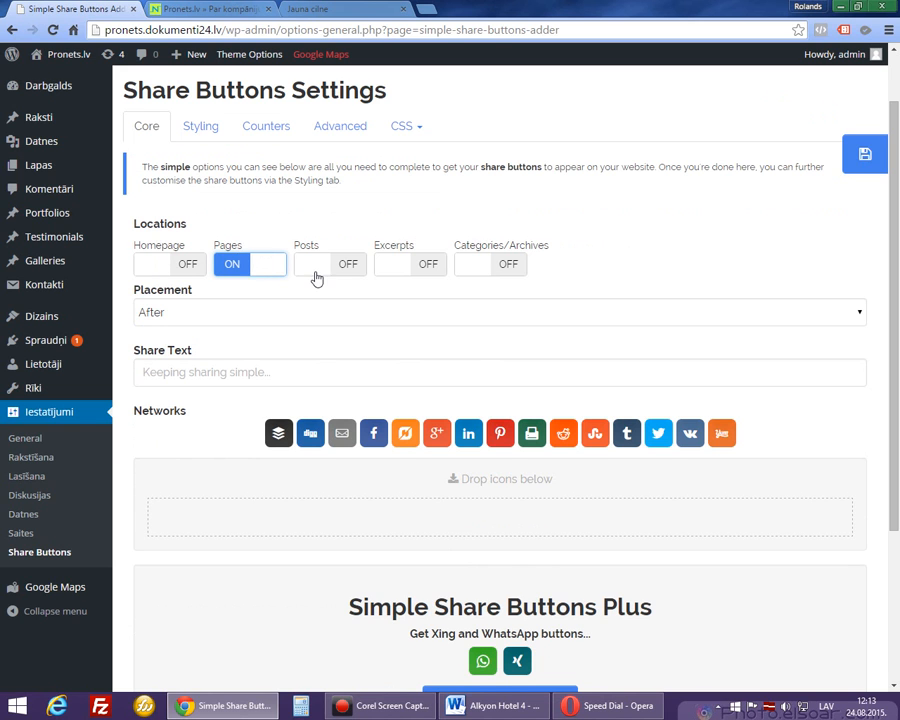
- Add Facebook, Twitter, Pinterest and Google+ to the share button networks, in that order, and save the settings
mouse_move(86, 178)
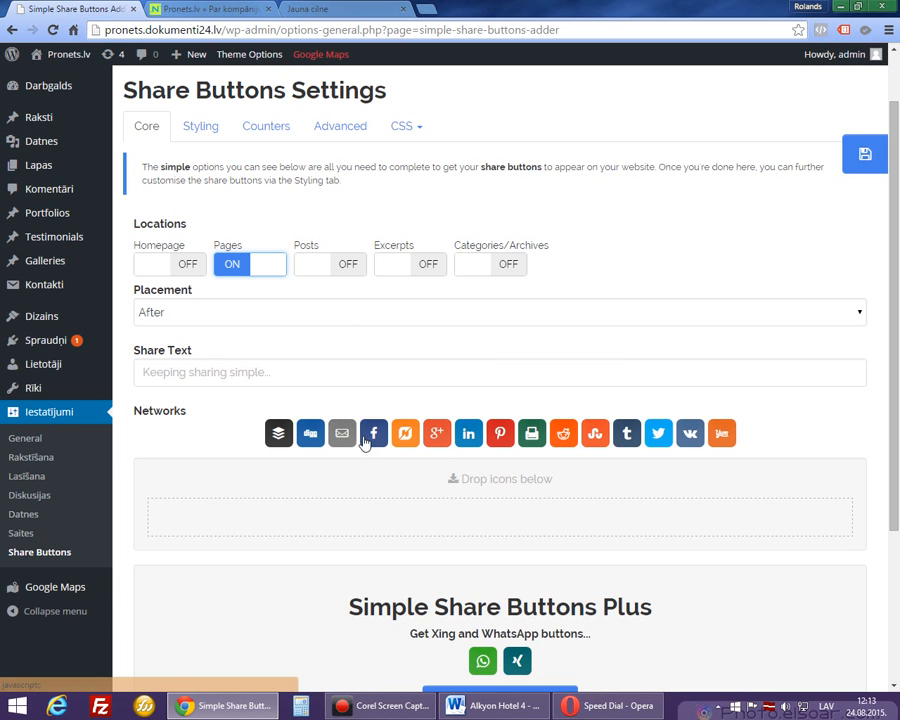
drag(376, 442, 186, 522)
drag(428, 441, 518, 518)
drag(471, 441, 490, 518)
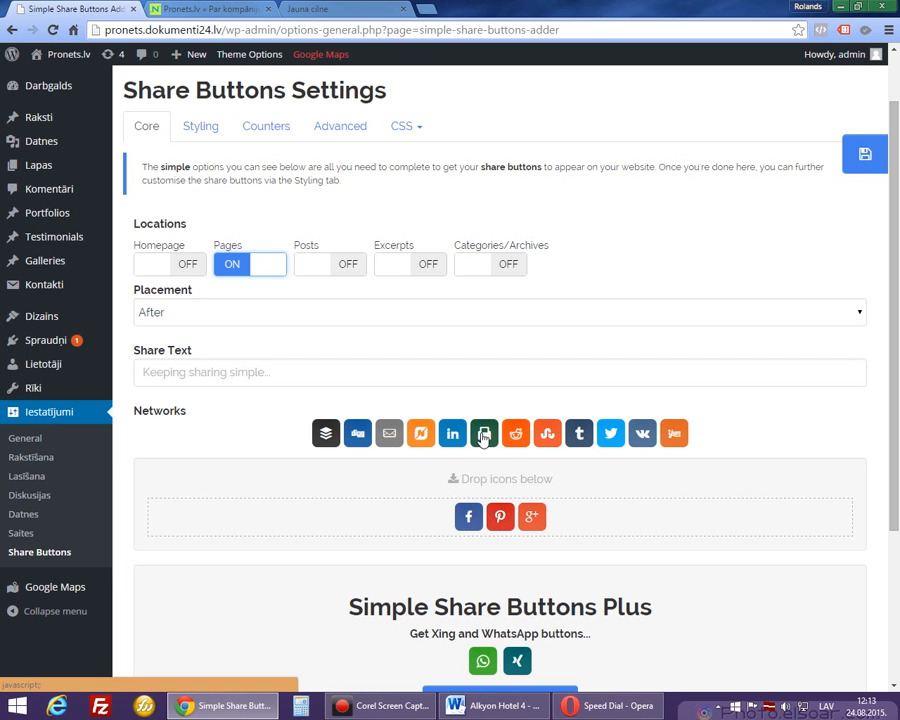
drag(608, 446, 482, 530)
scroll(578, 571, down, 3)
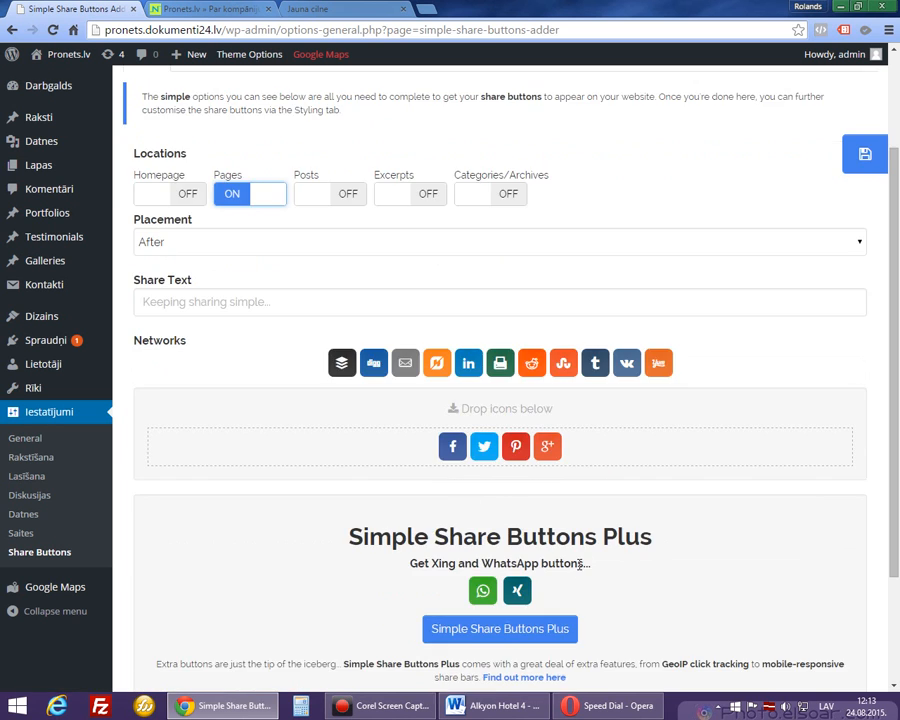
scroll(558, 568, up, 3)
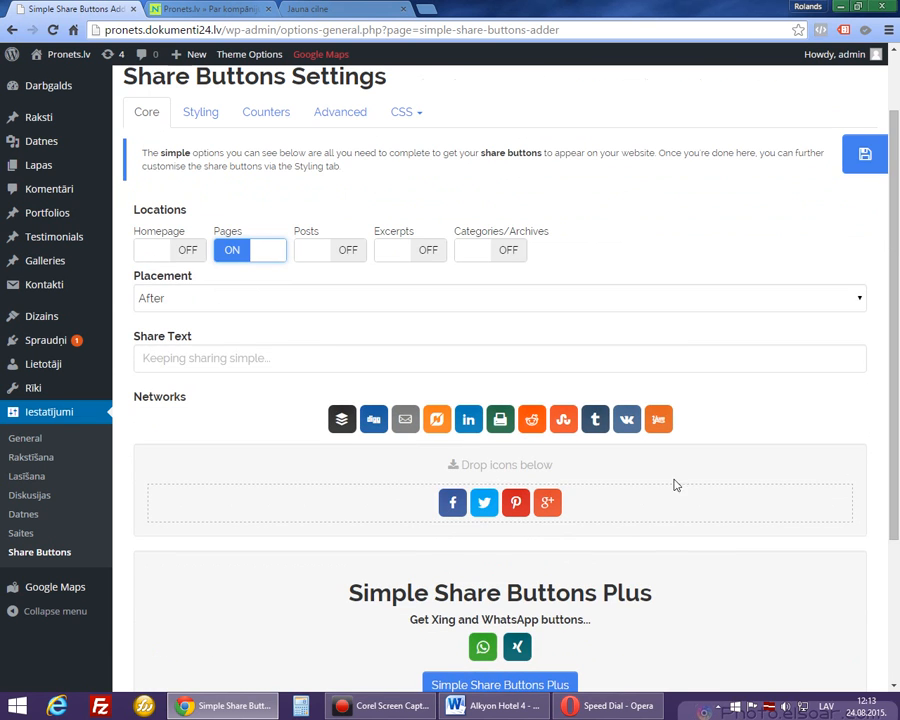
click(866, 156)
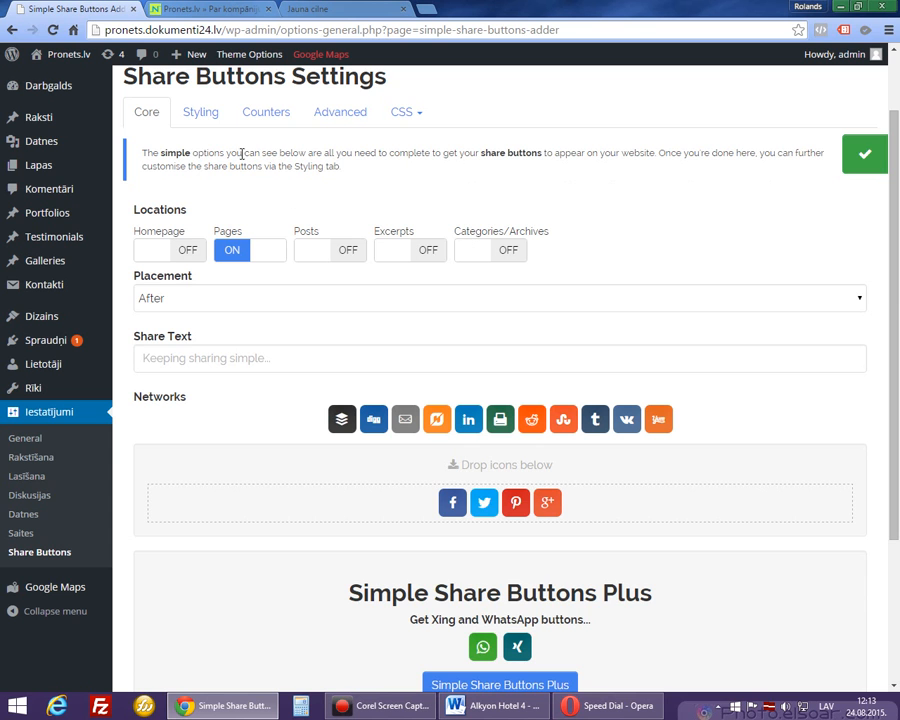
scroll(497, 397, down, 3)
scroll(492, 388, up, 3)
- Open the page for adding new plugins and look through the featured plugins
mouse_move(30, 342)
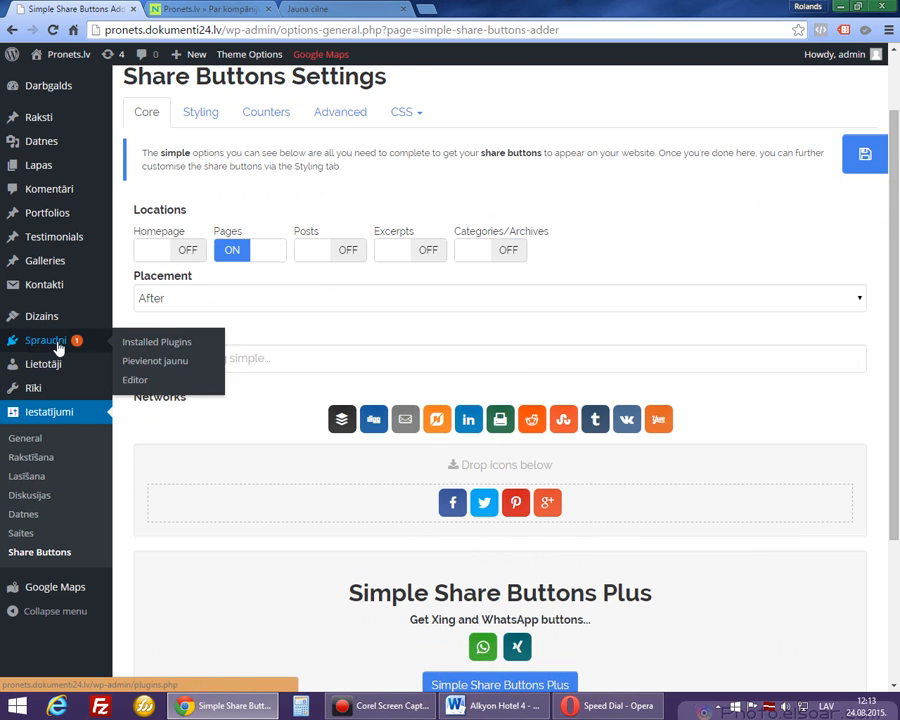
click(146, 368)
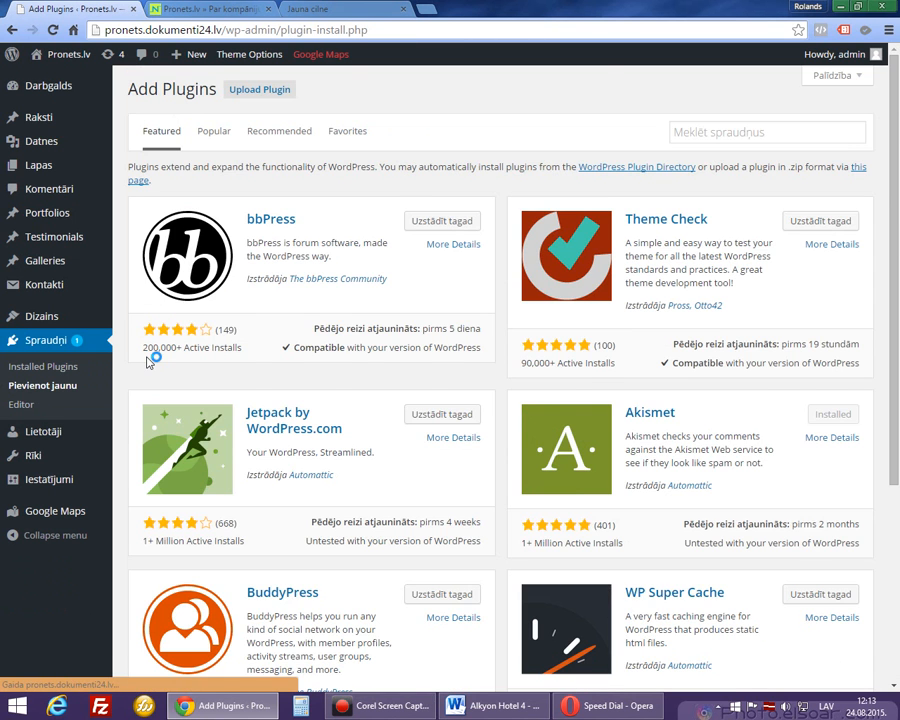
scroll(455, 440, down, 5)
scroll(455, 440, up, 3)
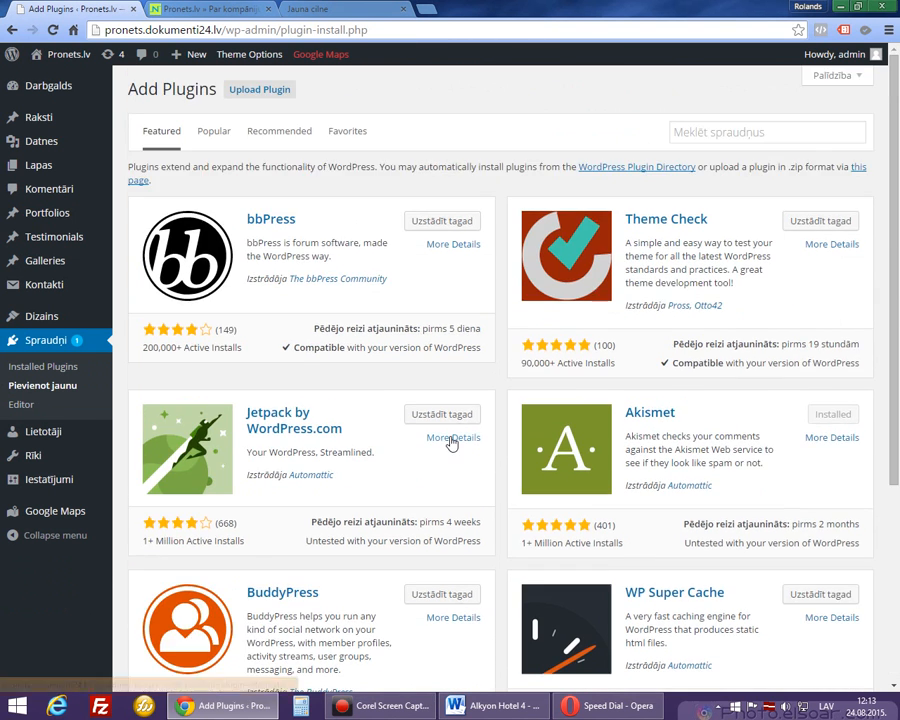
scroll(444, 442, down, 1)
scroll(444, 442, down, 2)
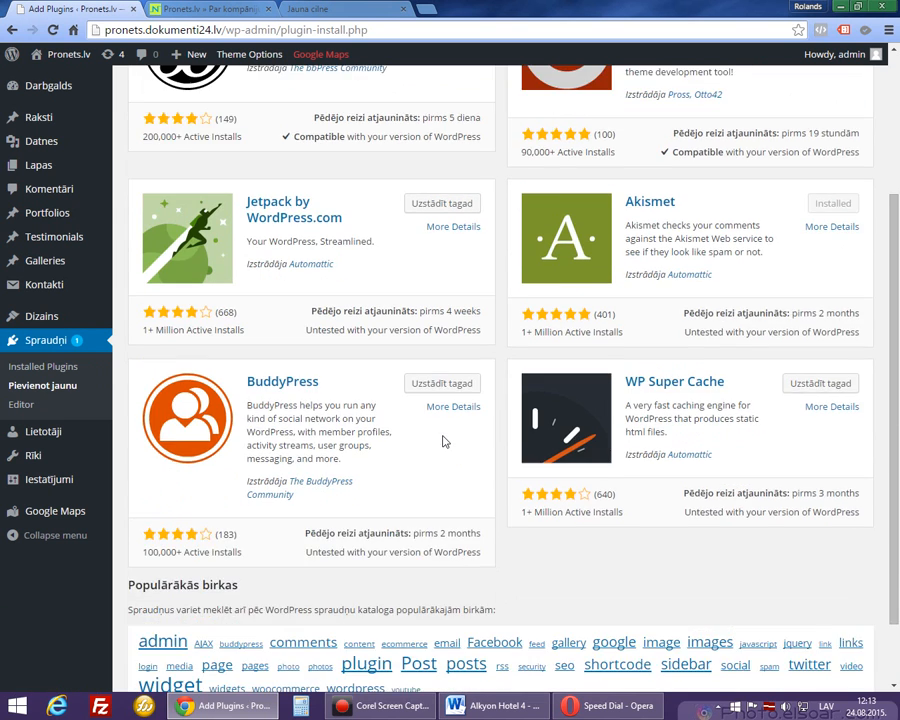
scroll(442, 438, up, 3)
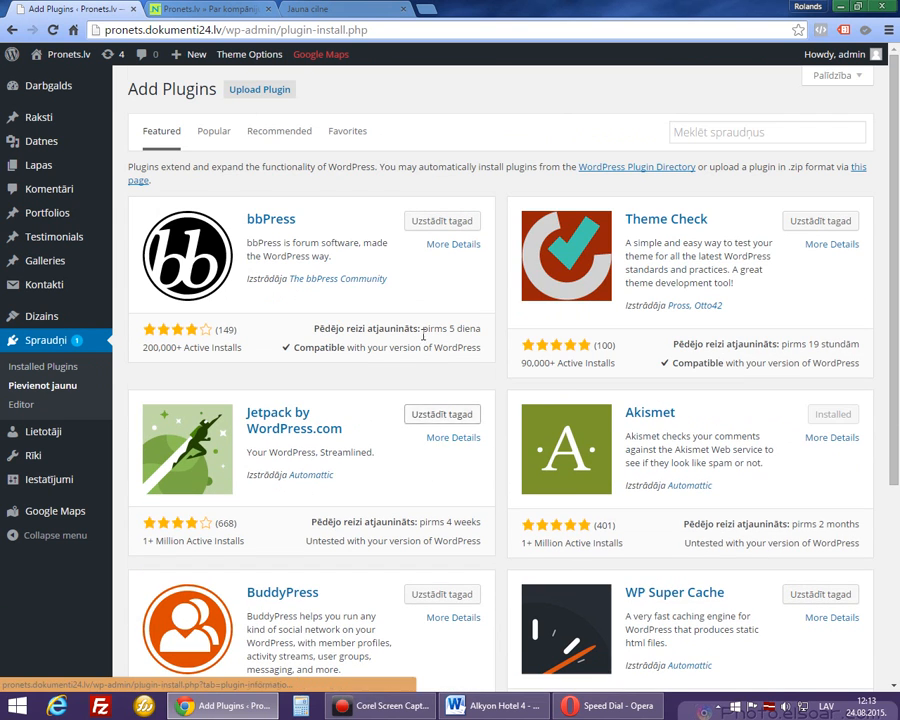
- Search Google for "wp plugins" in the empty browser tab and look through the results
click(388, 12)
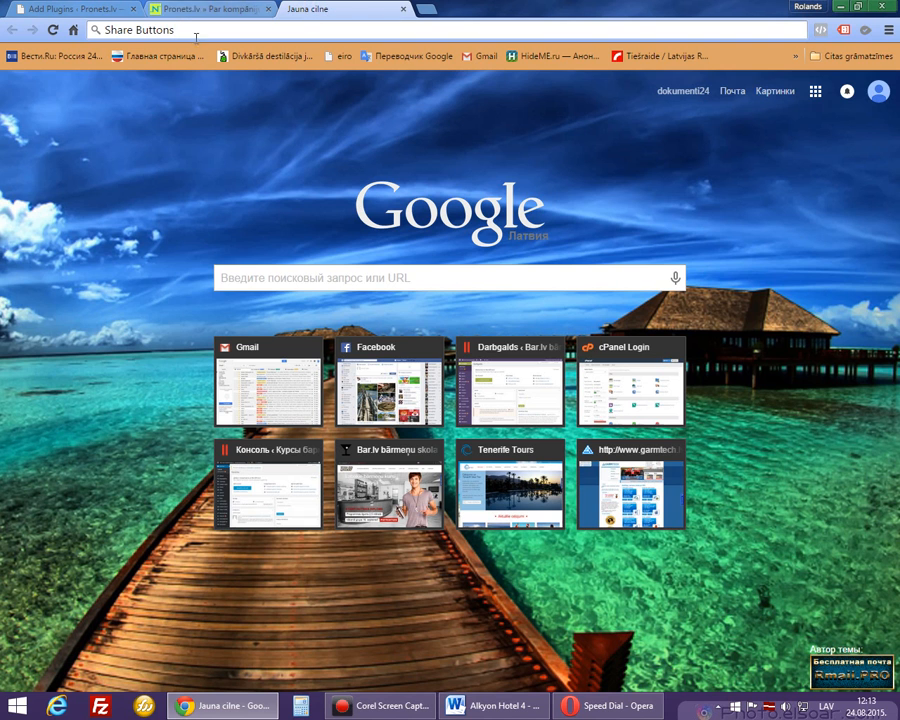
click(241, 280)
text(wp)
key(BackSpace)
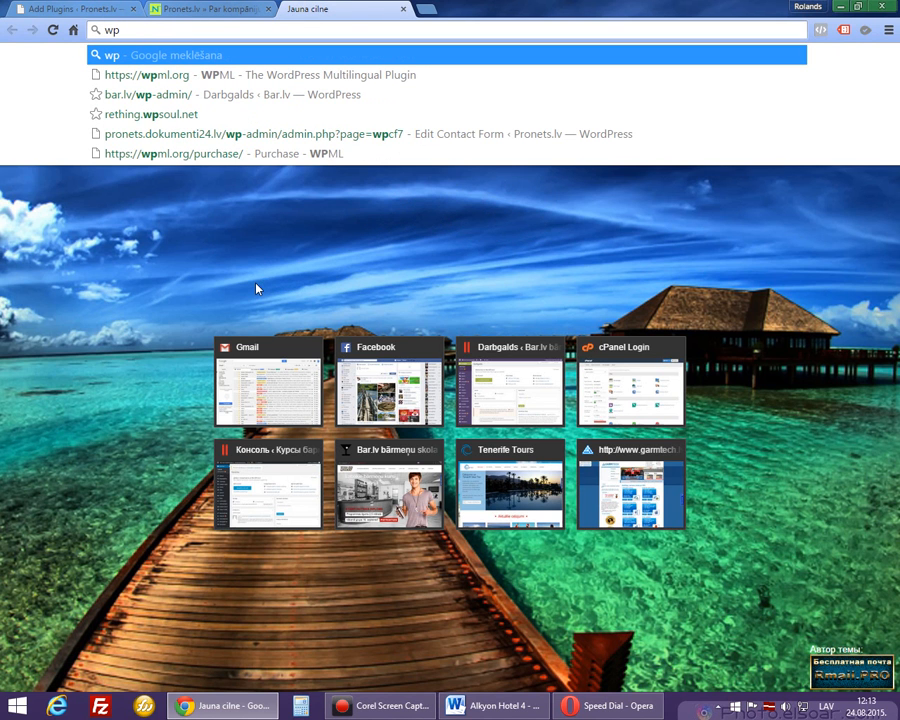
text(plugins)
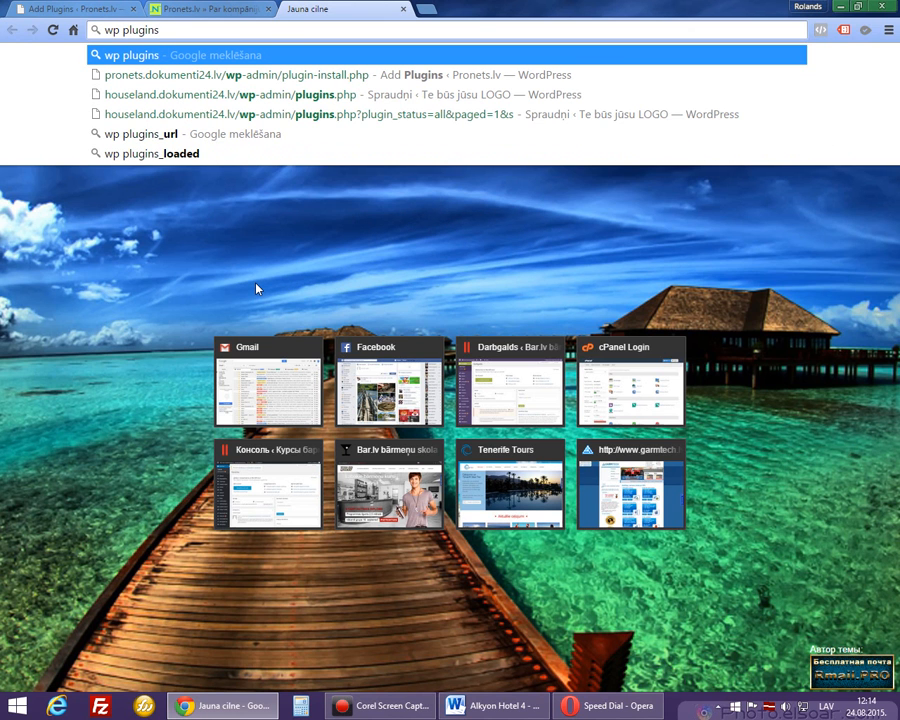
key(Return)
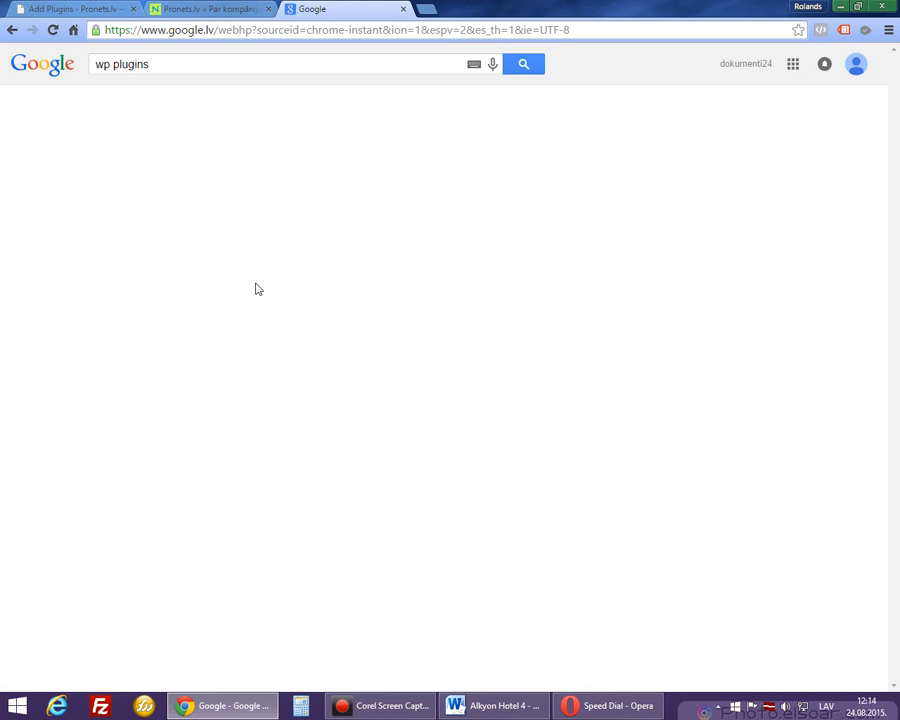
scroll(259, 386, down, 4)
scroll(259, 386, up, 4)
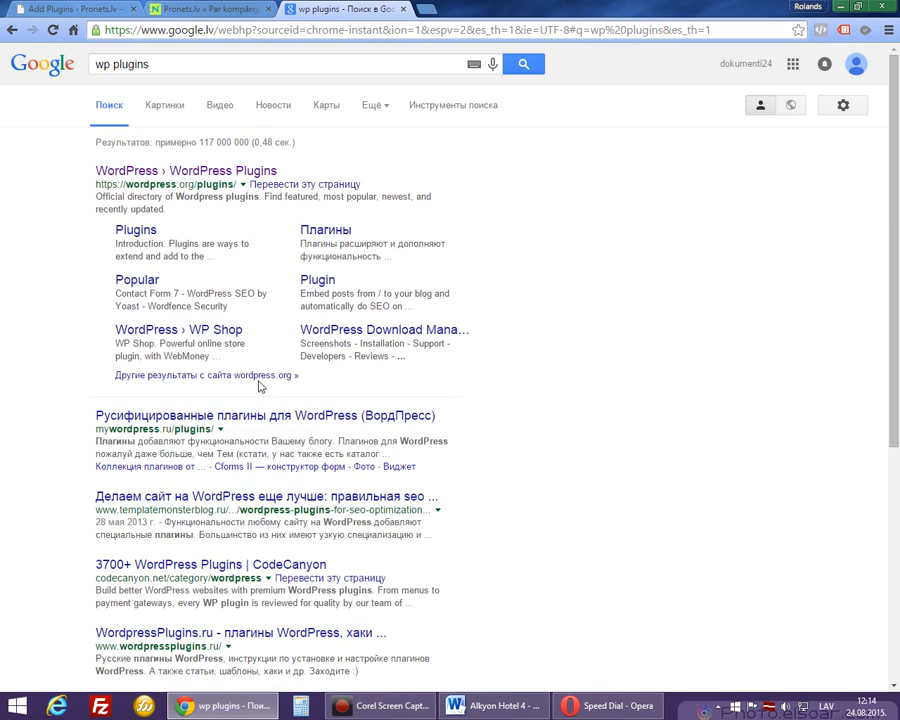
- Return to the Add Plugins page and place the cursor in the plugin search field
click(152, 8)
click(70, 8)
click(738, 137)
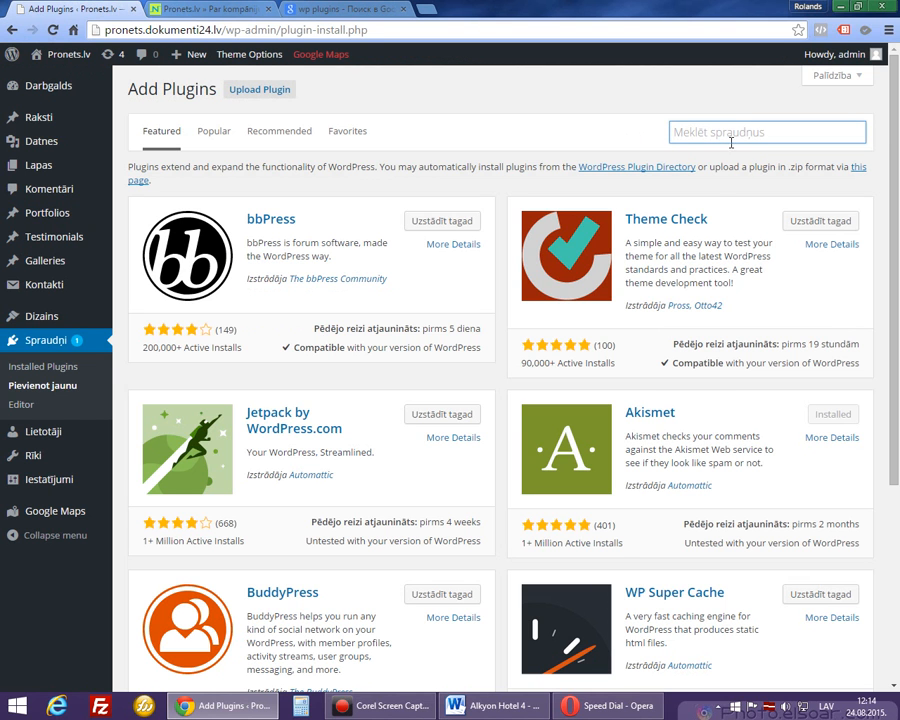
scroll(480, 388, down, 1)
scroll(320, 320, up, 1)
- Reload the Par kompāniju page of the site and check the share buttons below its text
click(210, 9)
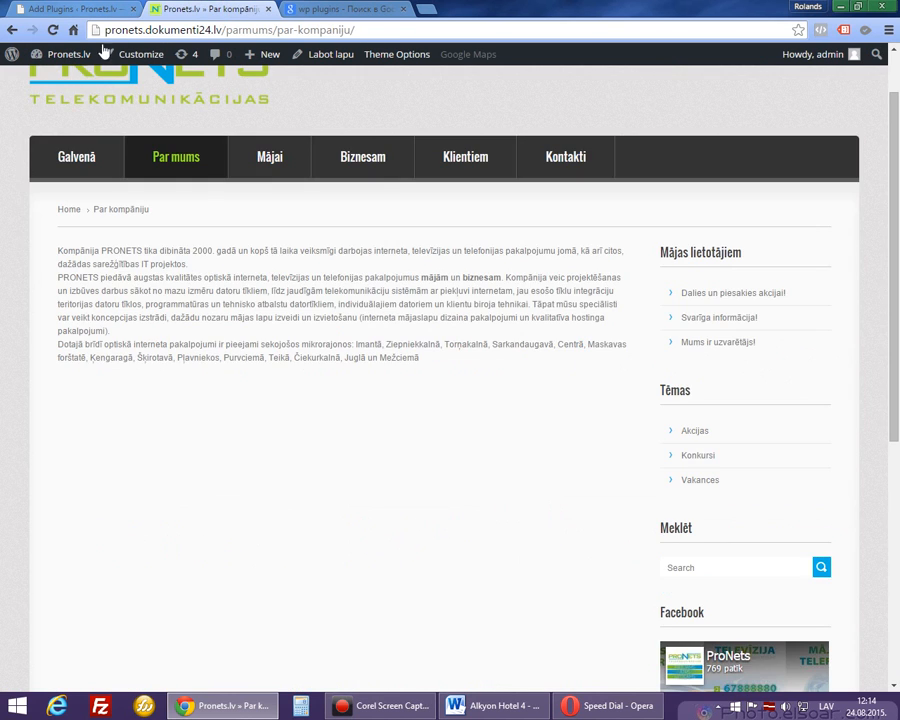
click(53, 30)
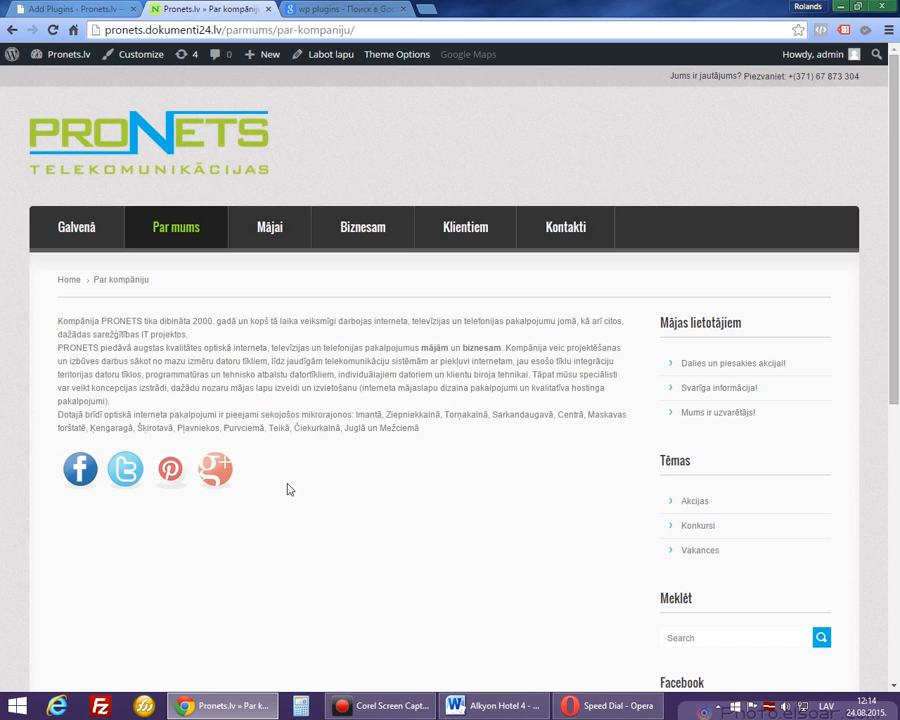
scroll(287, 489, down, 3)
scroll(287, 489, up, 1)
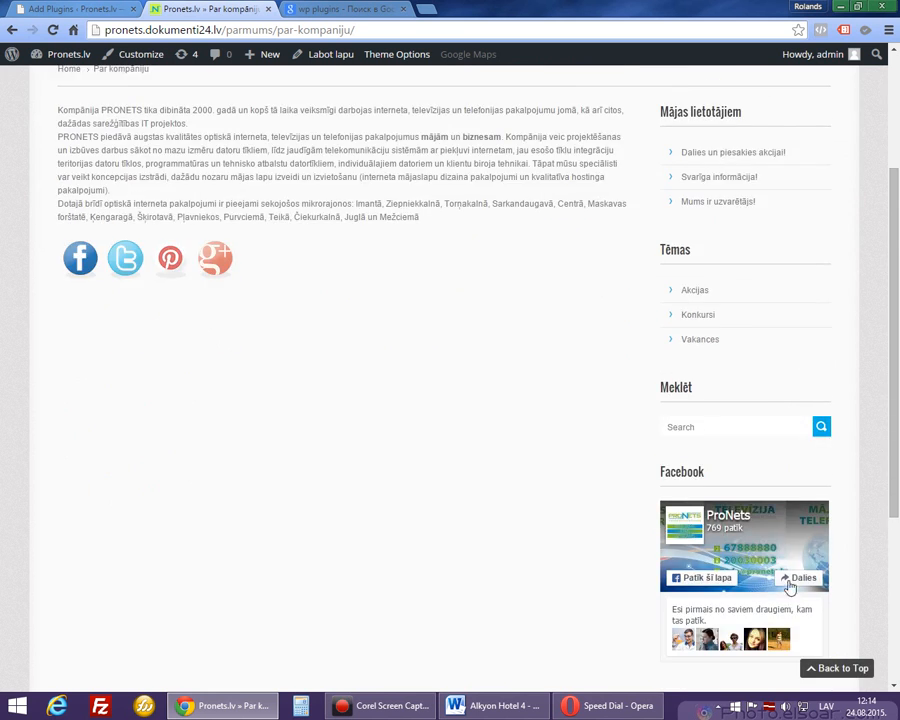
scroll(287, 489, down, 2)
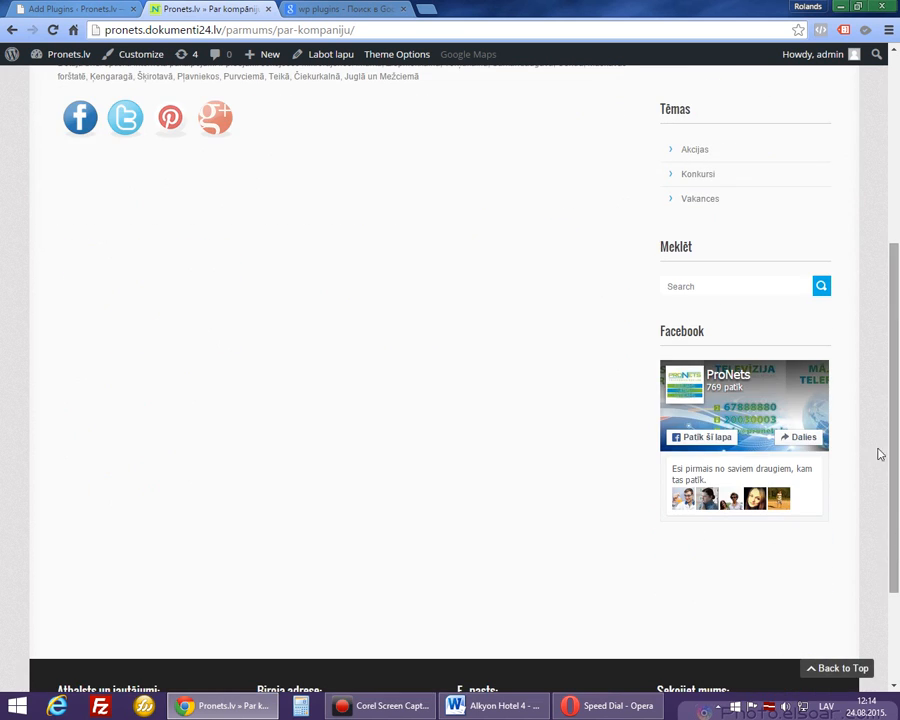
scroll(460, 629, up, 4)
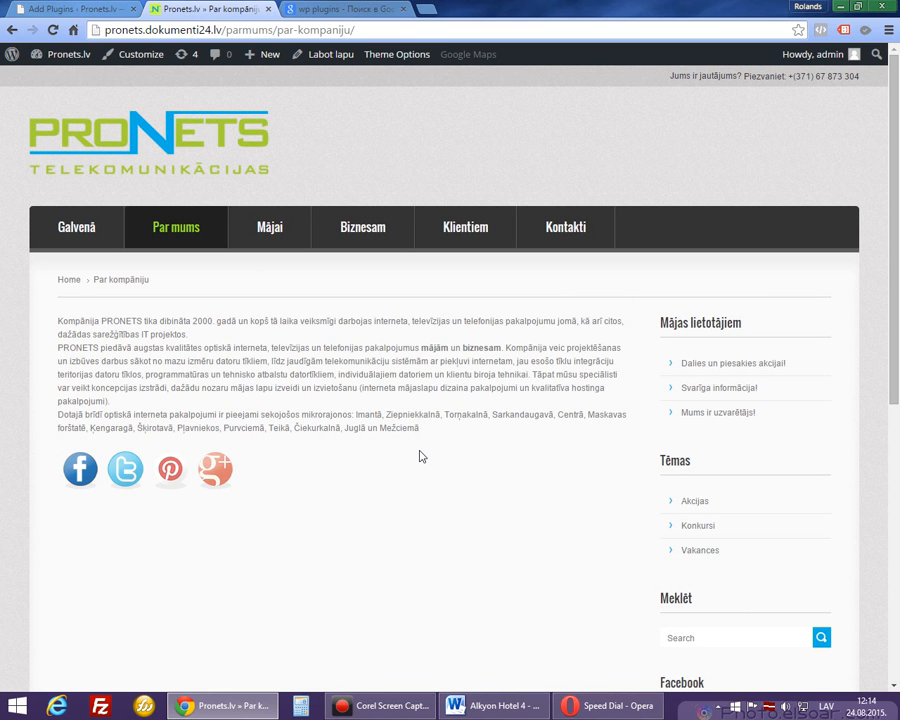
- Select Simple Share Buttons Adder in the installed plugins list and view the available bulk actions without applying one
click(129, 7)
click(55, 342)
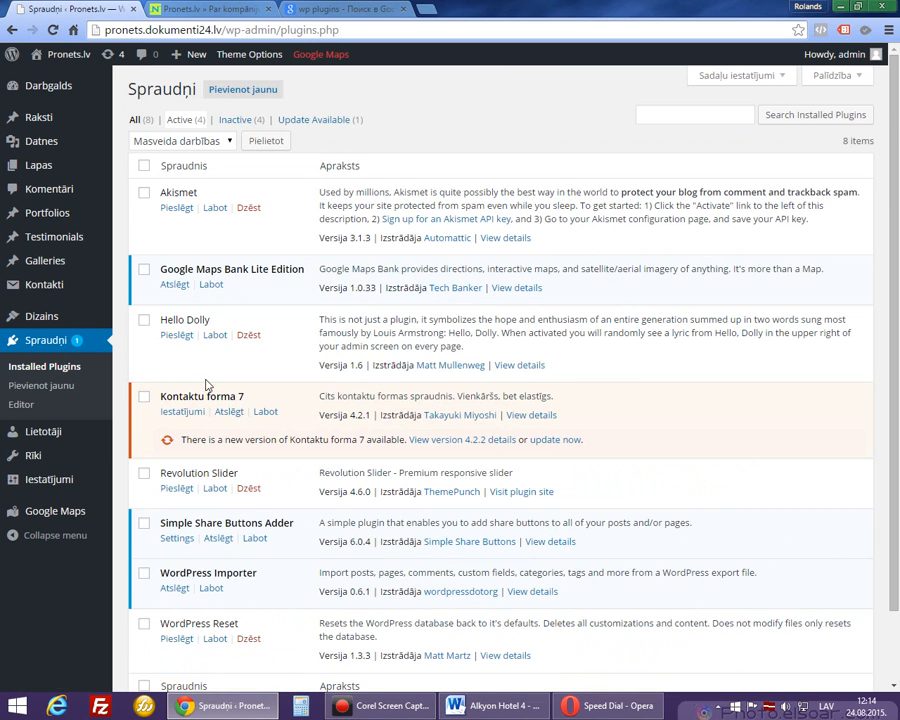
scroll(162, 371, down, 1)
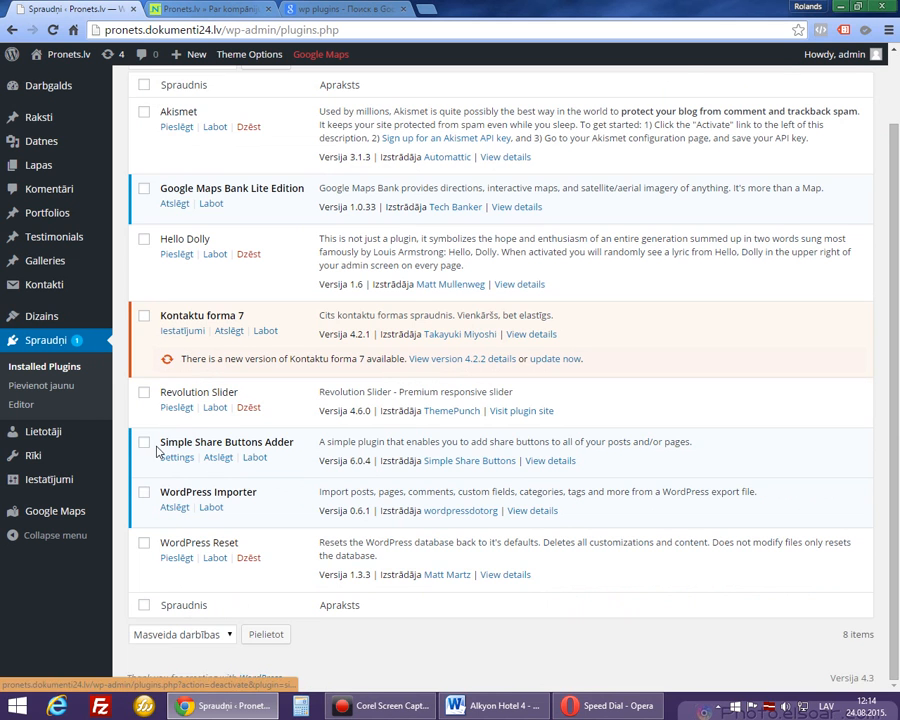
click(144, 442)
scroll(177, 488, up, 1)
click(193, 141)
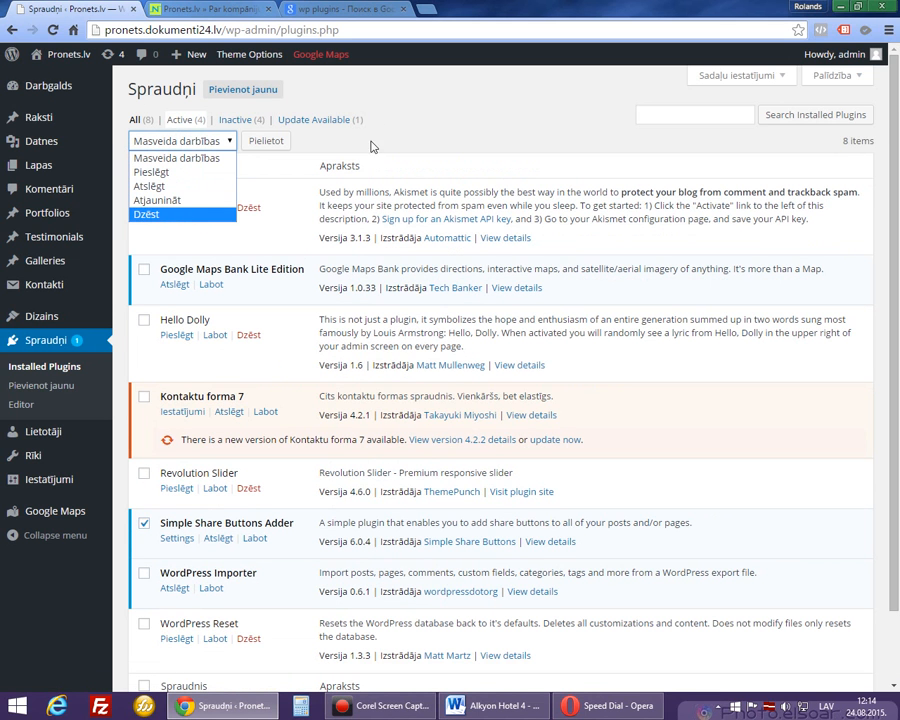
click(398, 116)
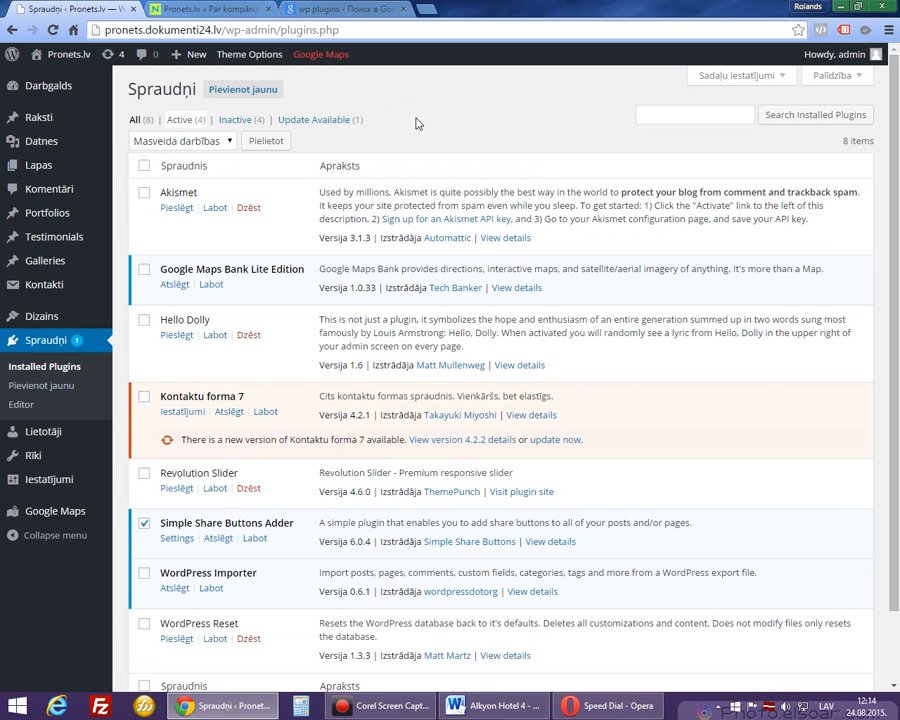